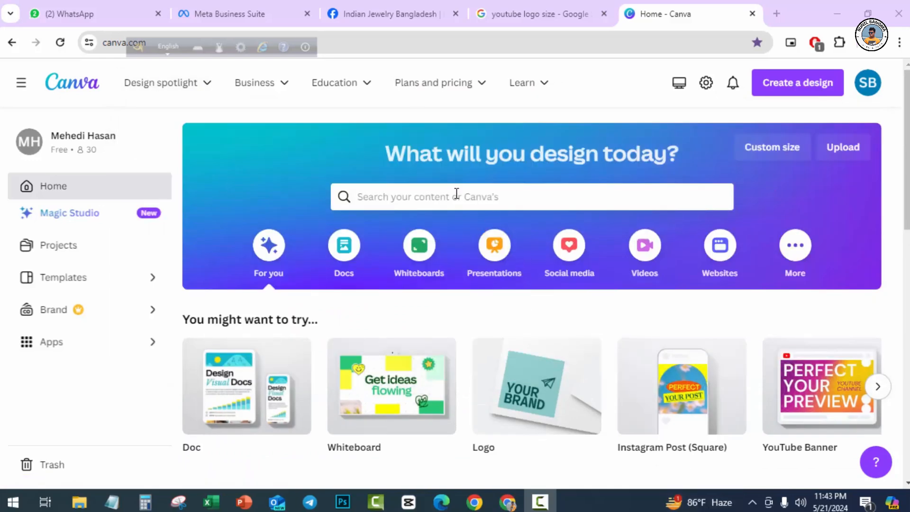
# - Search the design templates for "logo"
pyautogui.click(447, 197)
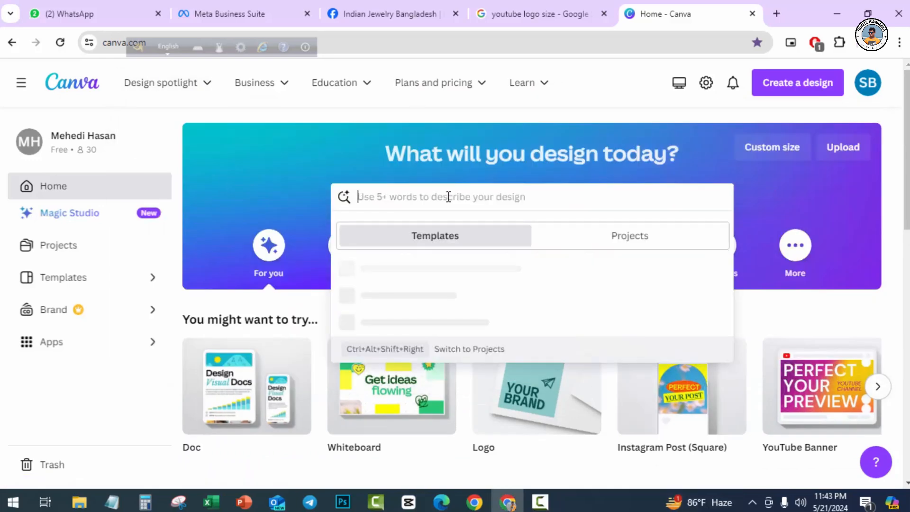
pyautogui.click(606, 246)
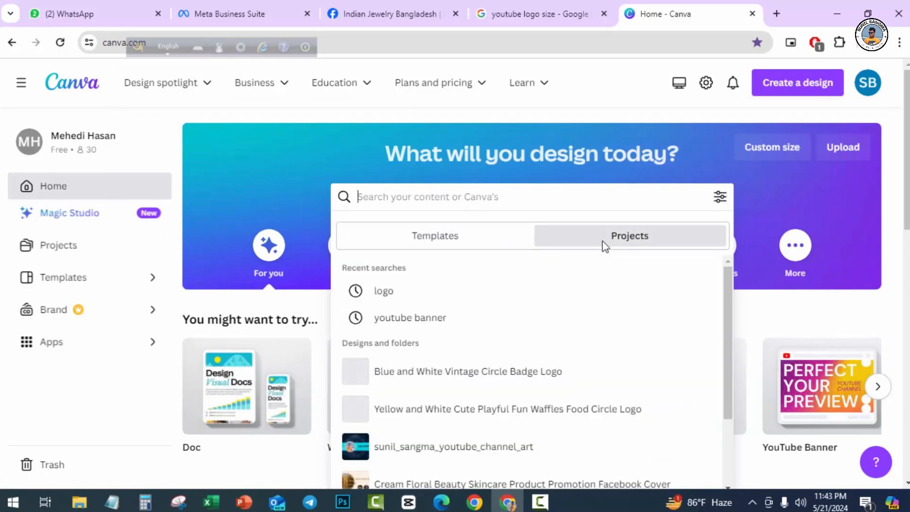
pyautogui.click(453, 243)
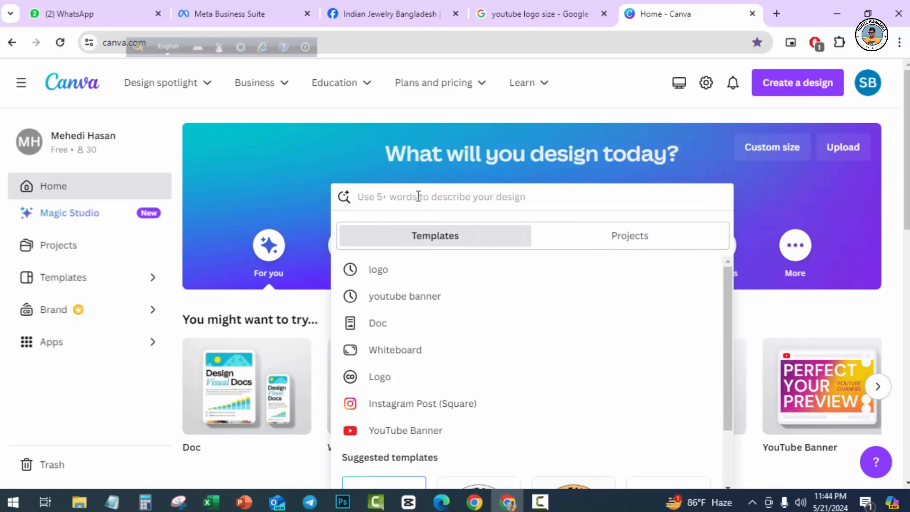
pyautogui.write('logo')
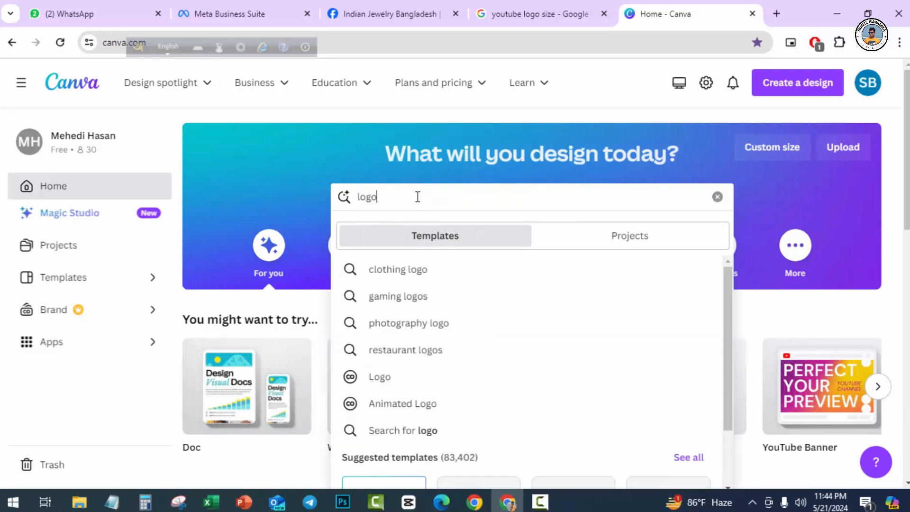
pyautogui.press('Return')
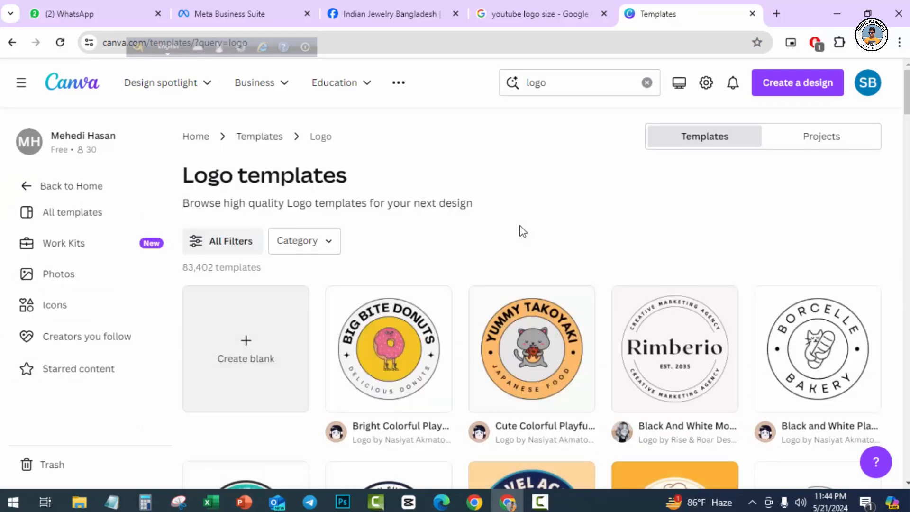
# - Browse through the logo template results to compare the available designs
pyautogui.scroll(-7, 523, 231)
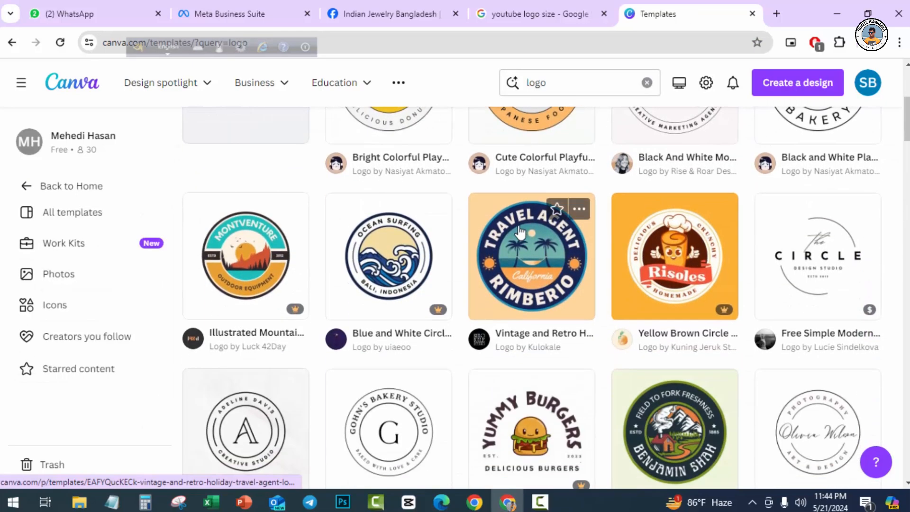
pyautogui.scroll(-4, 519, 232)
pyautogui.scroll(-3, 519, 233)
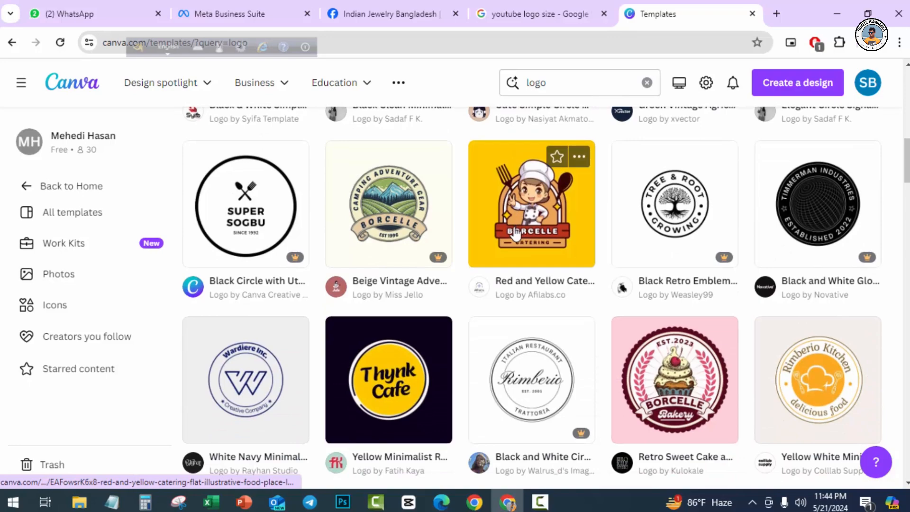
pyautogui.scroll(-4, 515, 234)
pyautogui.scroll(-8, 513, 236)
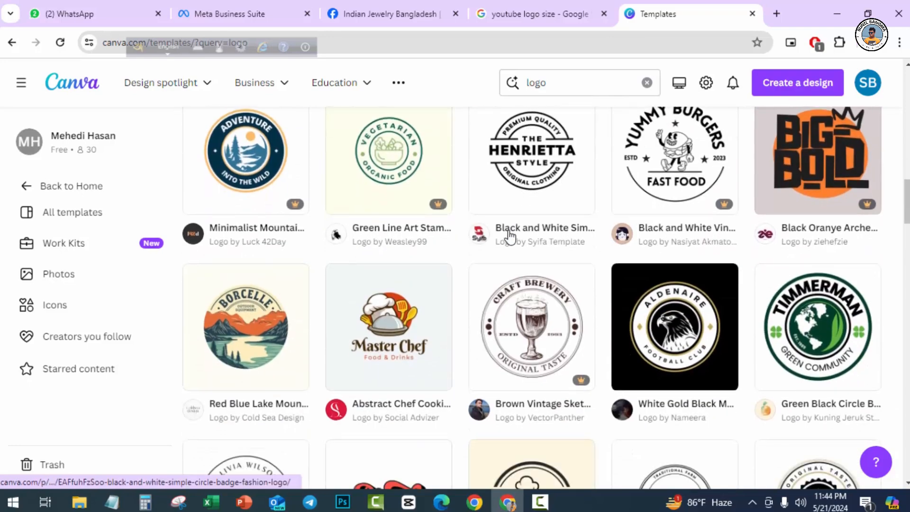
pyautogui.scroll(-9, 510, 237)
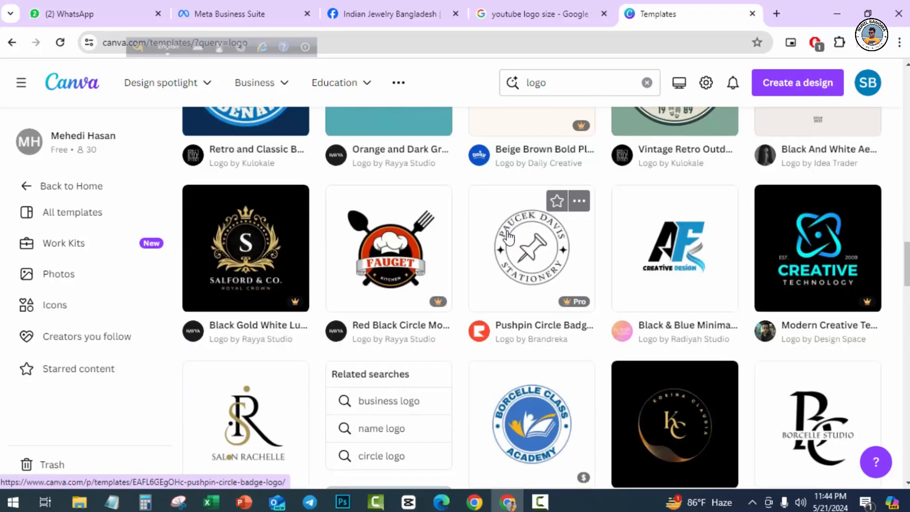
pyautogui.scroll(-15, 507, 237)
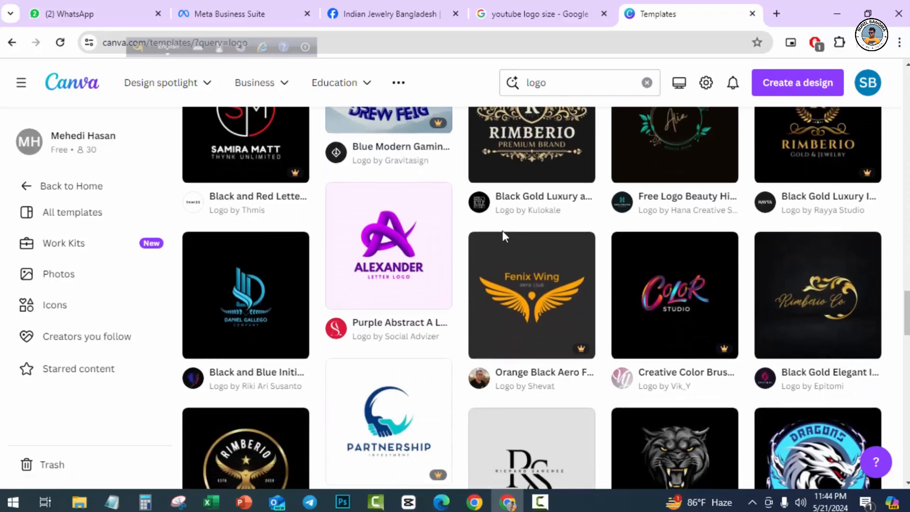
pyautogui.scroll(-6, 515, 275)
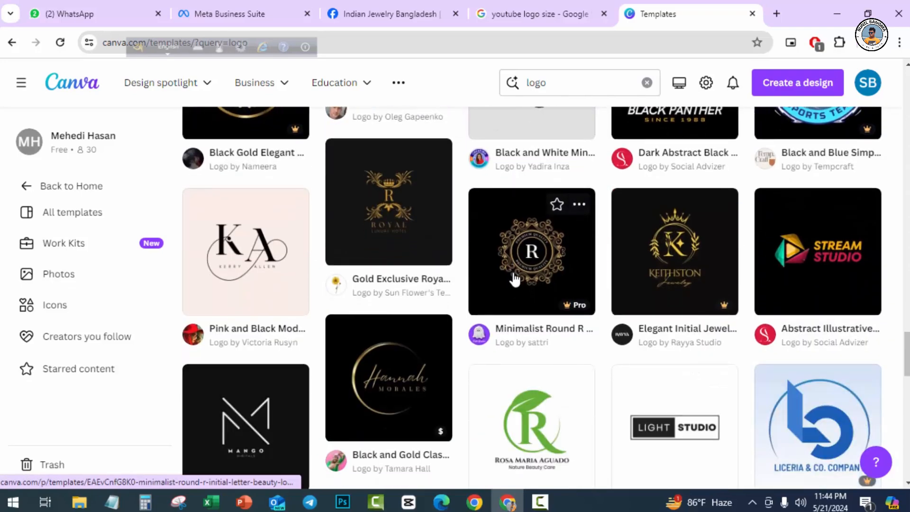
pyautogui.scroll(-10, 515, 279)
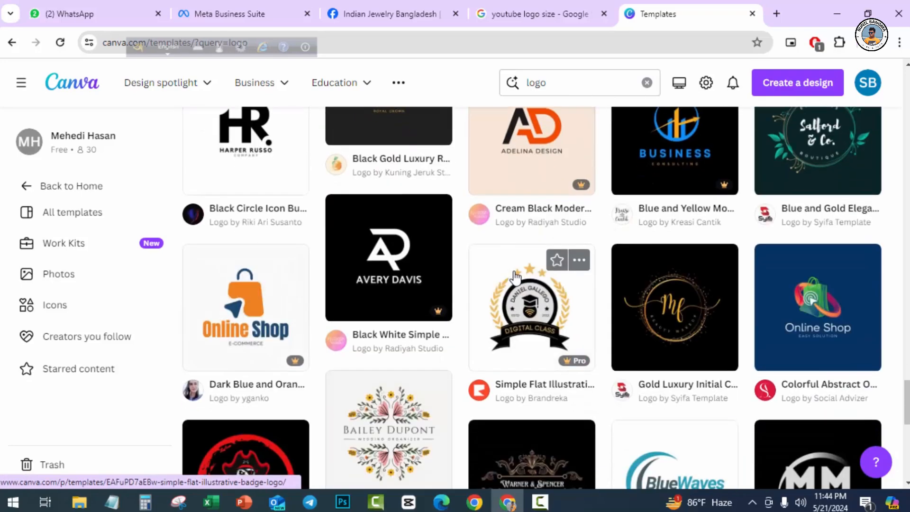
pyautogui.scroll(-9, 516, 277)
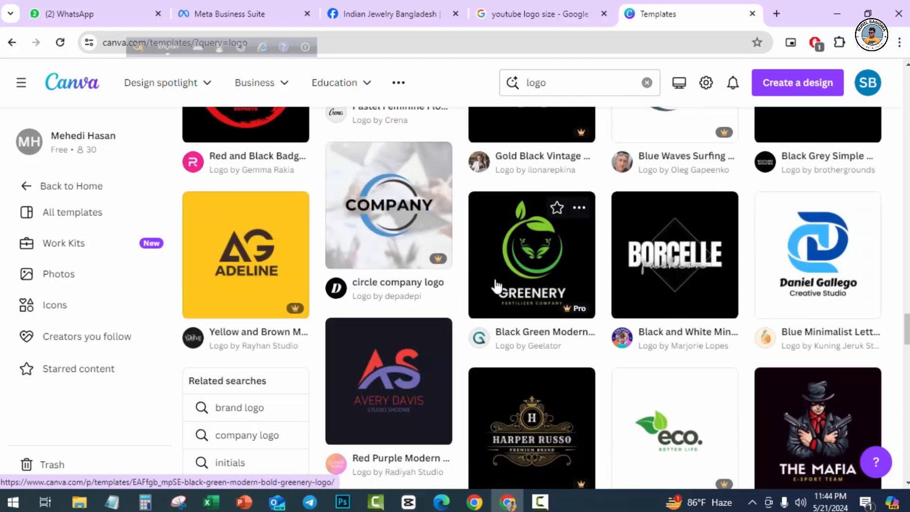
pyautogui.scroll(-15, 498, 284)
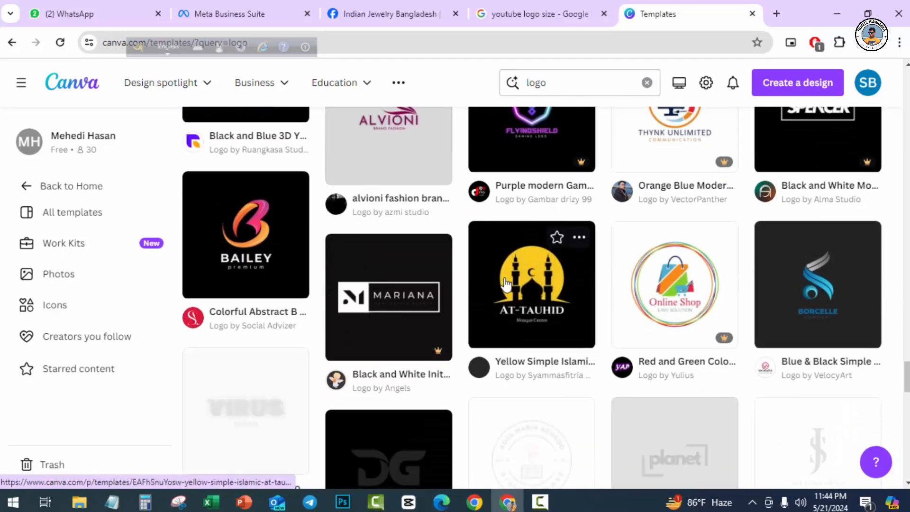
pyautogui.scroll(2, 504, 283)
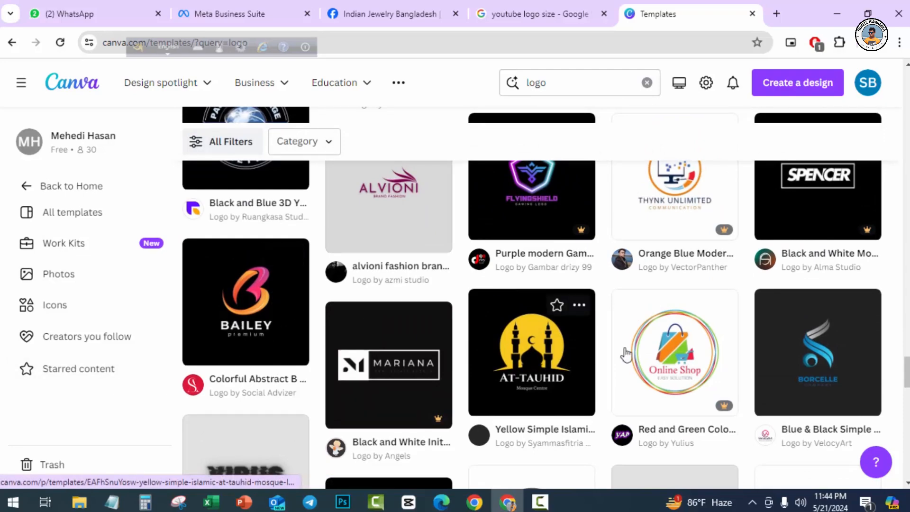
pyautogui.scroll(-15, 498, 313)
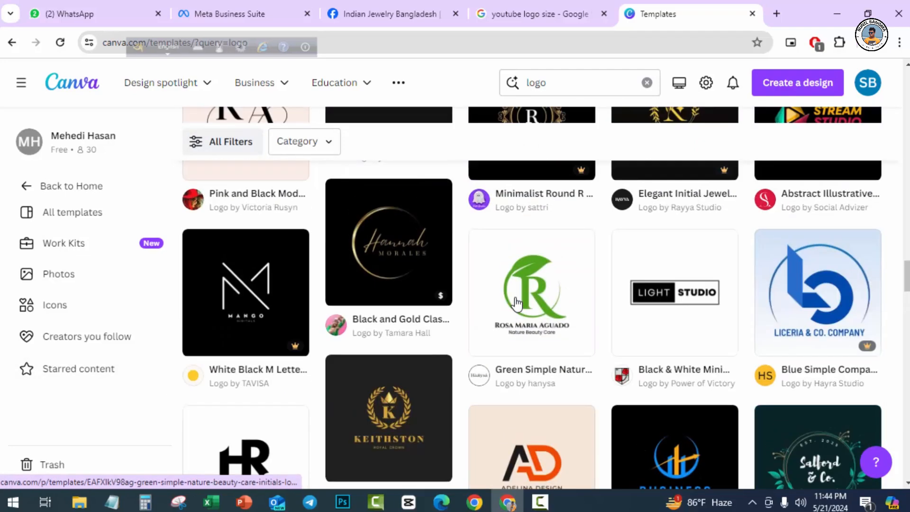
# - Open the Bright Colorful Playful Funny Donuts Food Circle Logo template for customization
pyautogui.scroll(20, 517, 304)
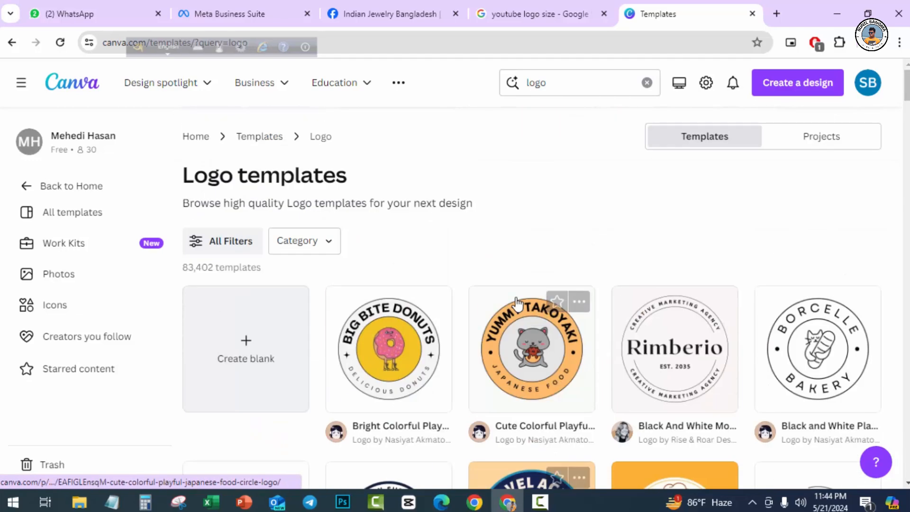
pyautogui.click(388, 357)
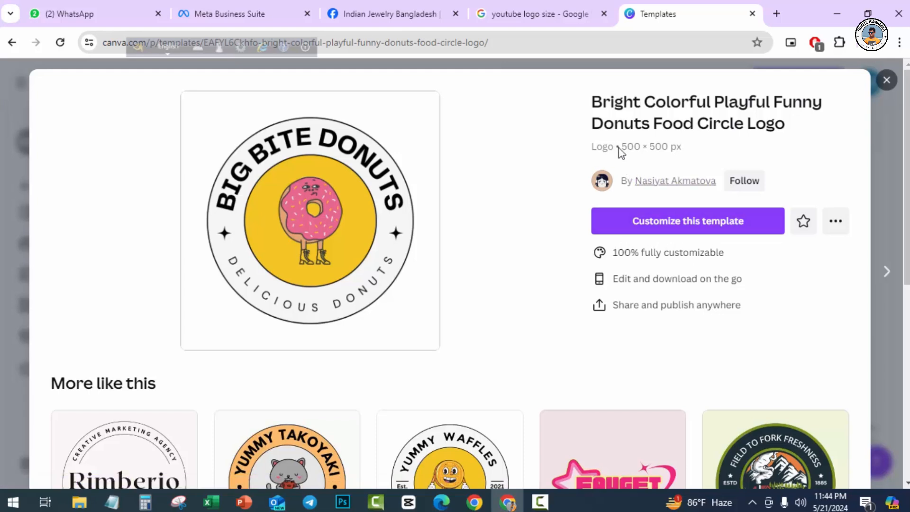
pyautogui.click(679, 225)
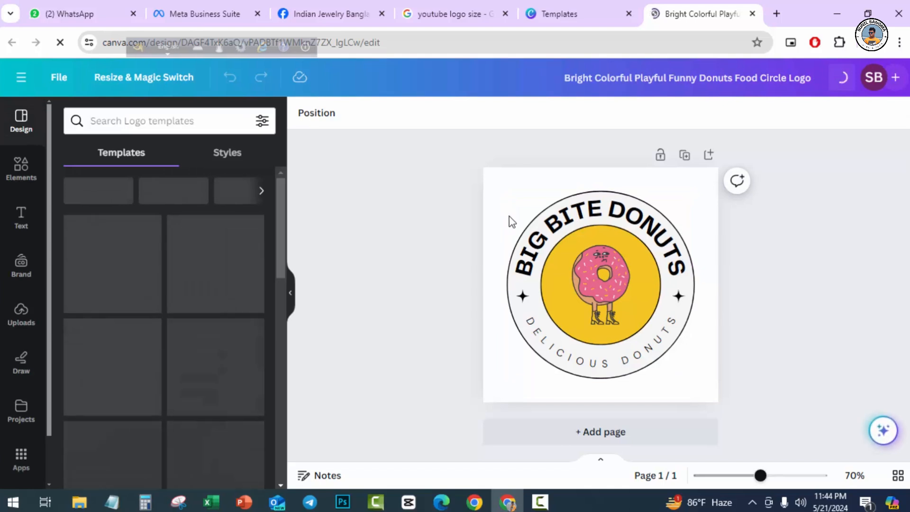
# - Select all elements of the donut logo and scale them together until the outer circle fills the whole page
pyautogui.moveTo(511, 221); pyautogui.dragTo(723, 410)
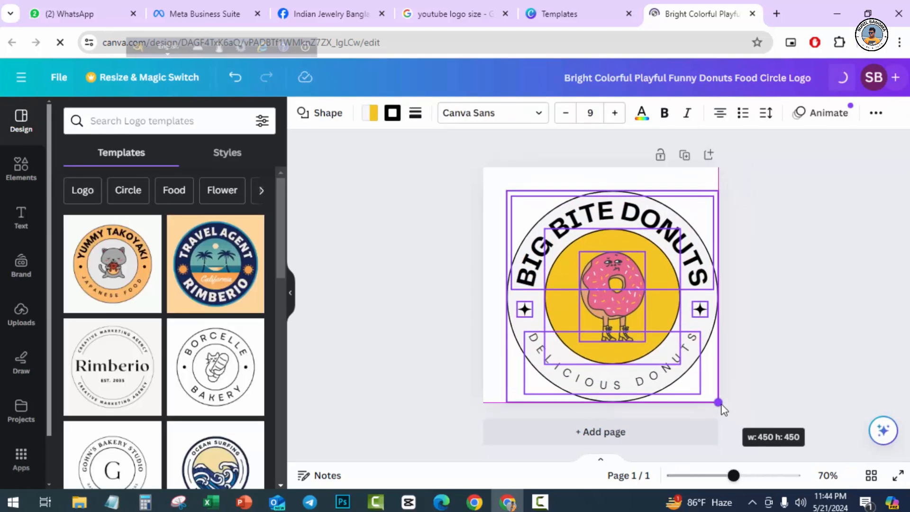
pyautogui.moveTo(490, 183); pyautogui.dragTo(483, 167)
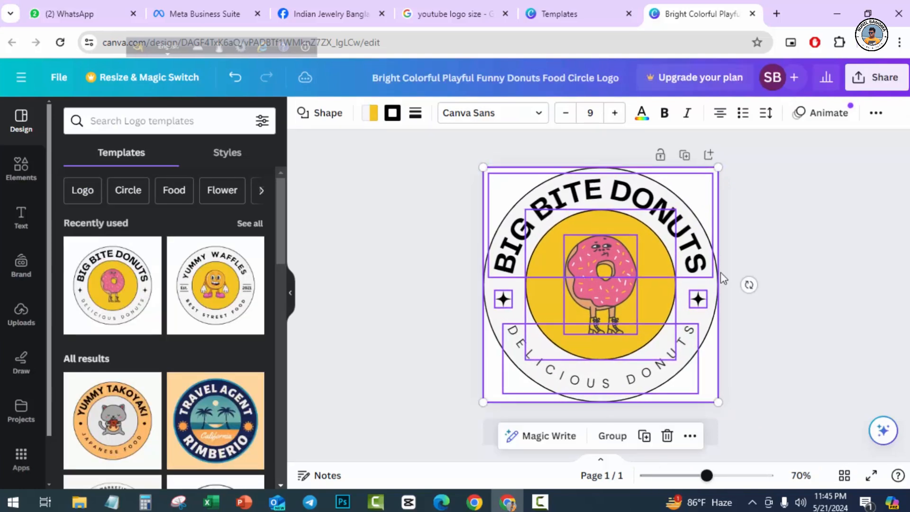
pyautogui.click(772, 327)
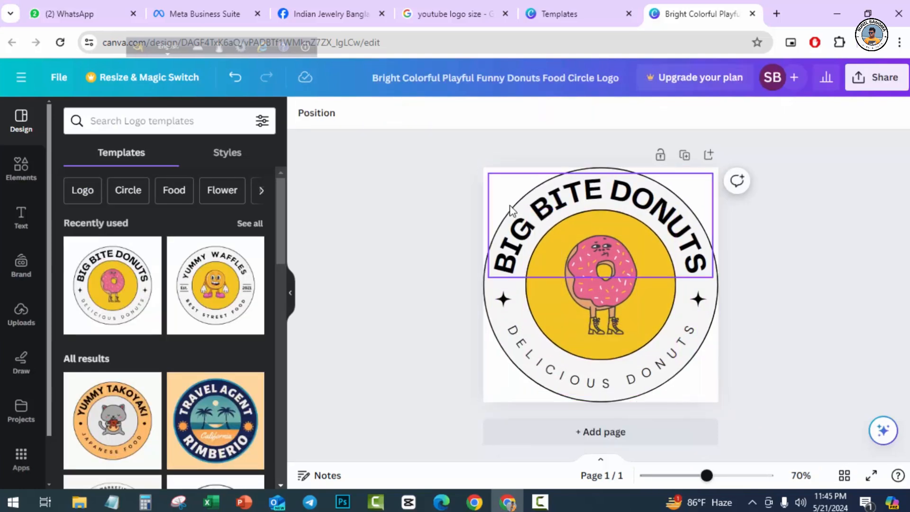
# - Set the border weight of the logo's outer circle to 17
pyautogui.click(495, 362)
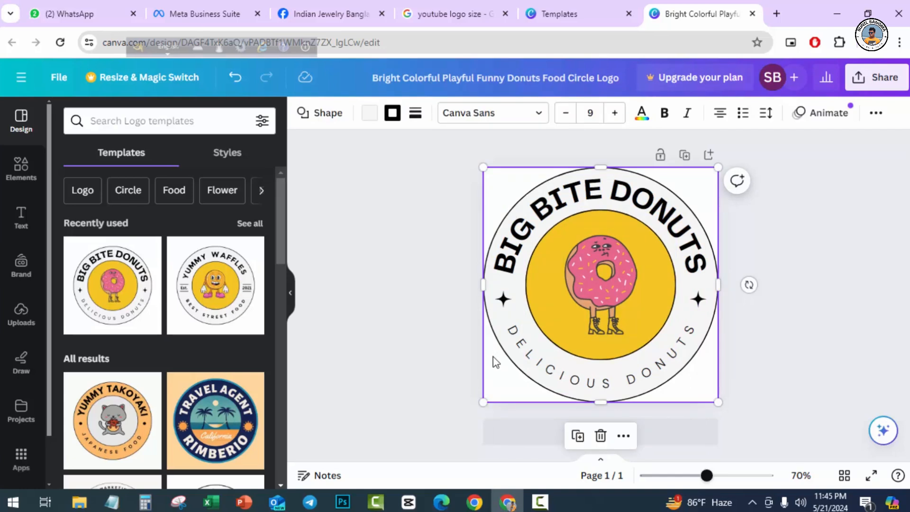
pyautogui.click(416, 115)
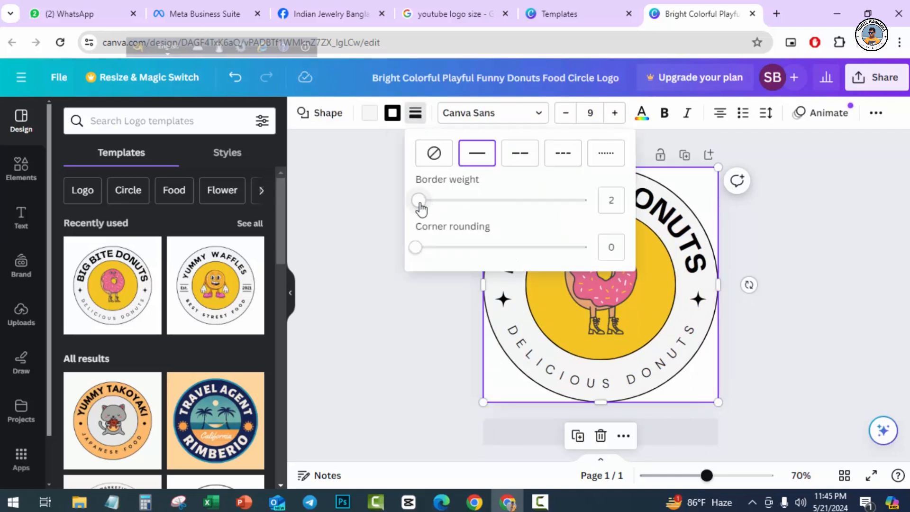
pyautogui.moveTo(421, 209); pyautogui.dragTo(447, 216)
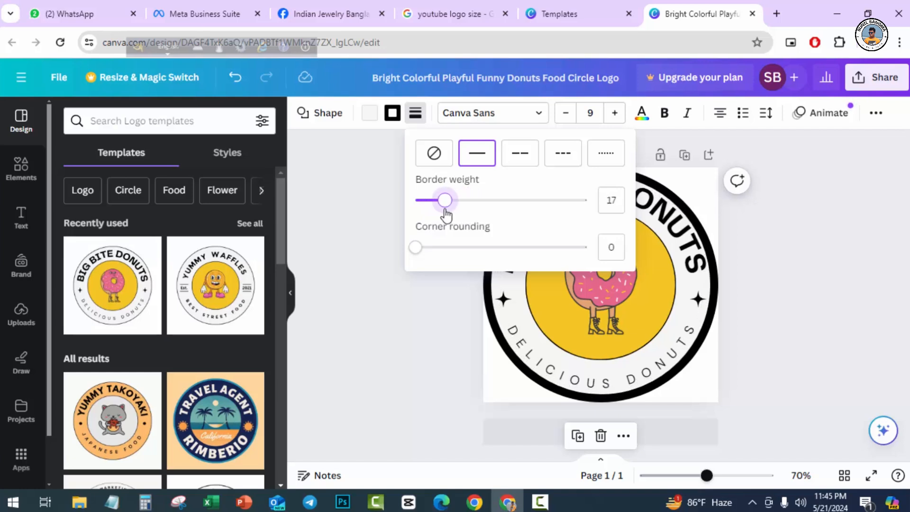
pyautogui.click(786, 322)
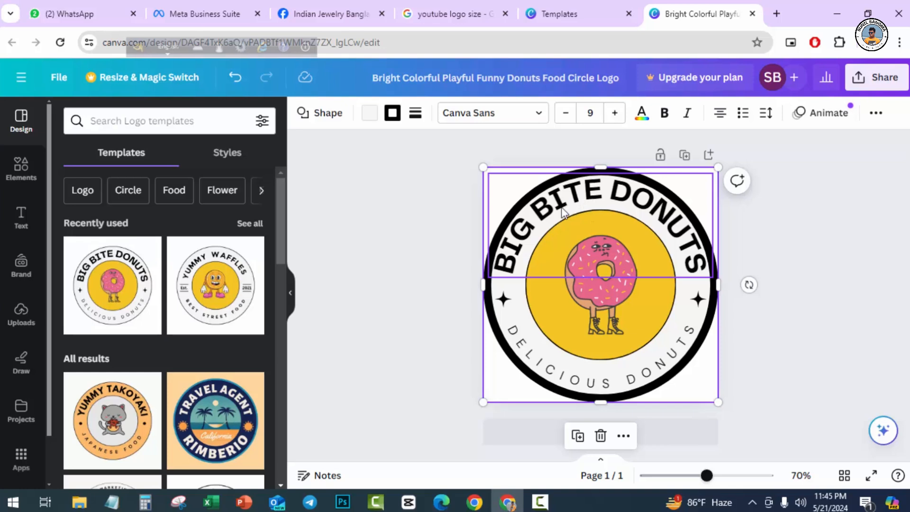
# - Replace the curved "BIG BITE DONUTS" text with the channel owner's full name in capitals
pyautogui.click(590, 212)
pyautogui.click(591, 208)
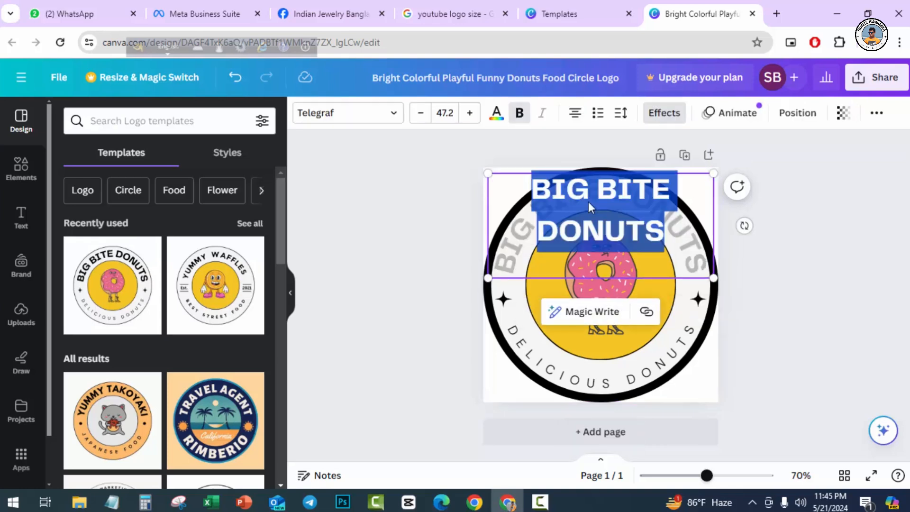
pyautogui.write('SUNIL S')
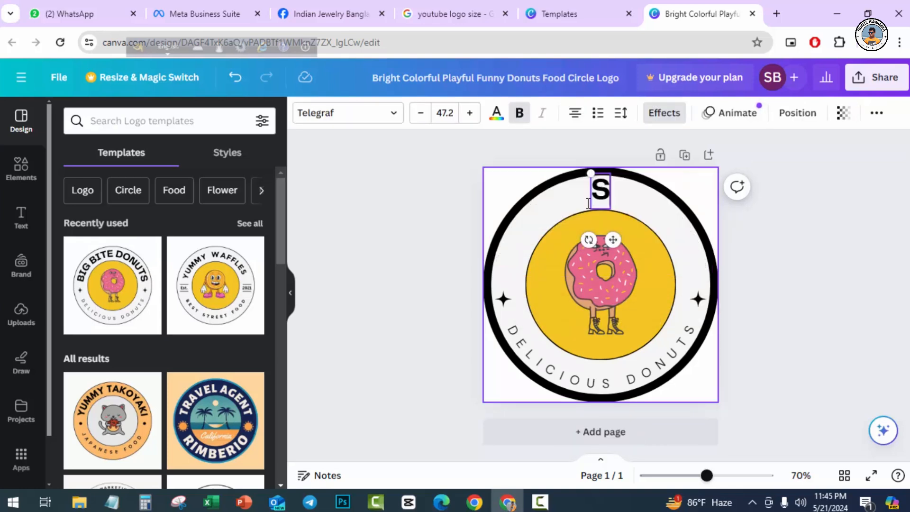
pyautogui.write('ANGMA')
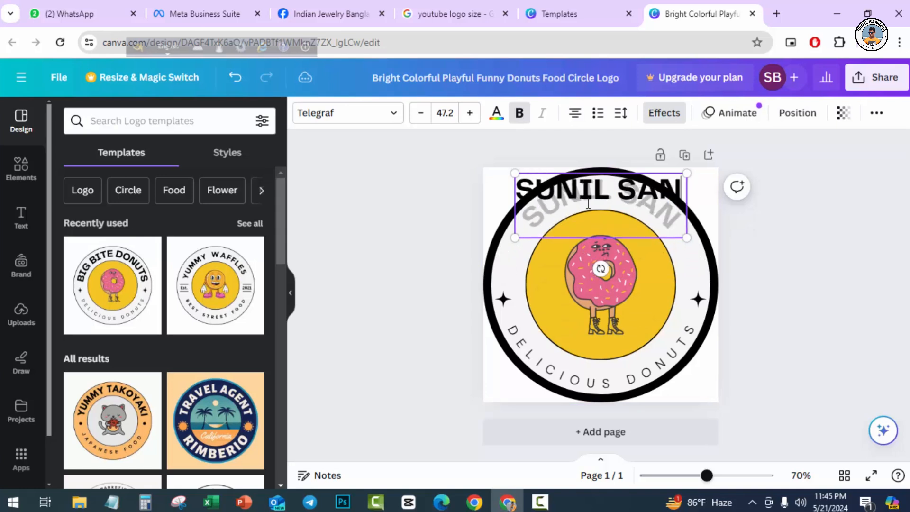
pyautogui.click(796, 264)
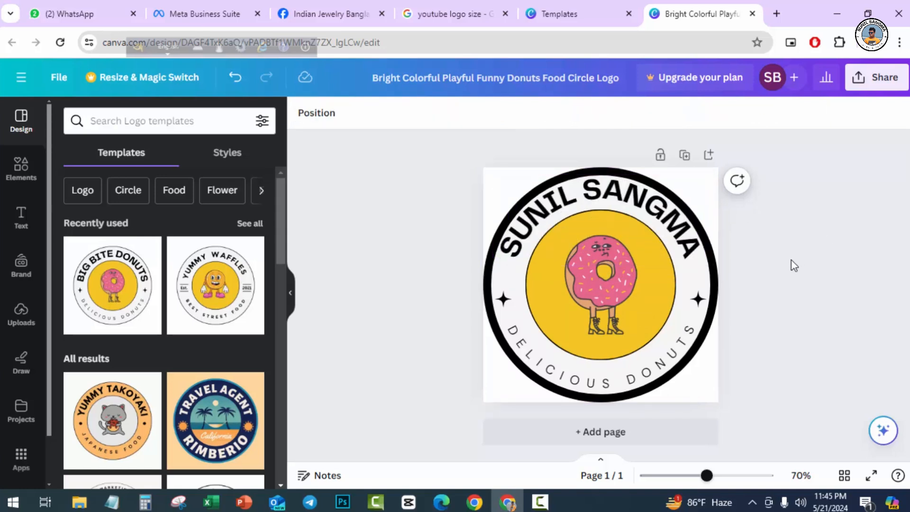
# - Nudge the curved name text slightly down in the ring, keeping it horizontally centered on the page
pyautogui.click(604, 200)
pyautogui.moveTo(603, 200); pyautogui.dragTo(603, 199)
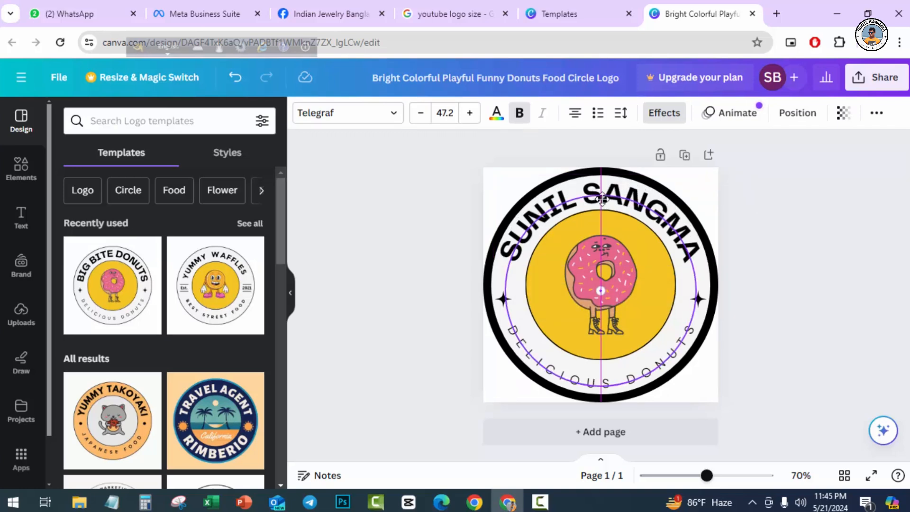
pyautogui.moveTo(602, 199); pyautogui.dragTo(602, 200)
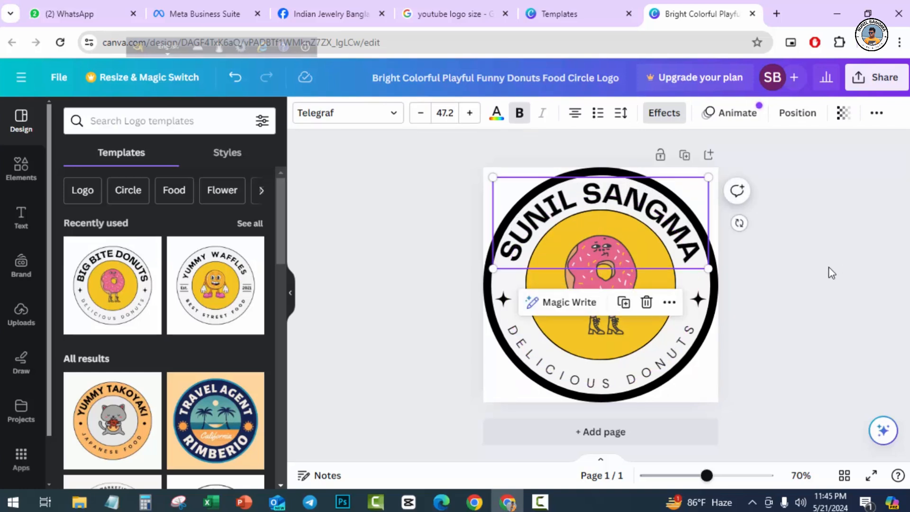
pyautogui.click(827, 280)
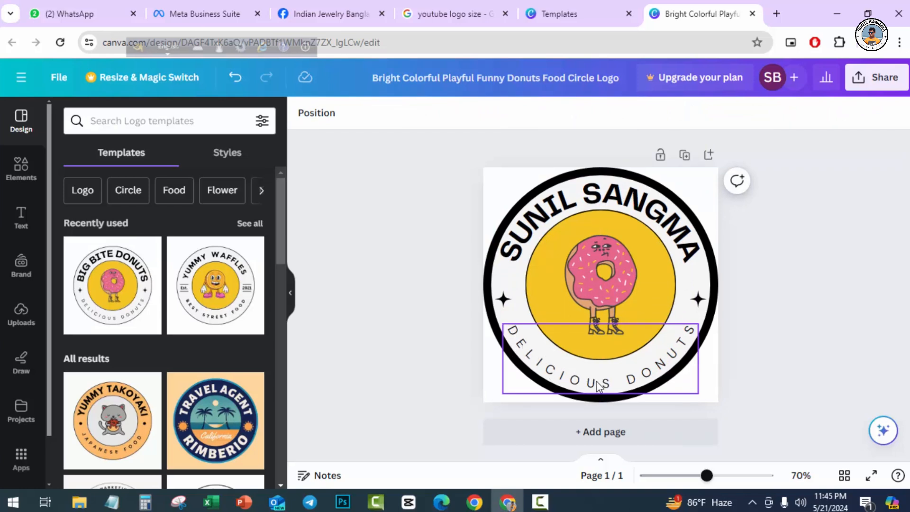
# - Replace the curved "DELICIOUS DONUTS" text in the lower part of the ring with "LEARN & EARN"
pyautogui.click(650, 384)
pyautogui.click(623, 381)
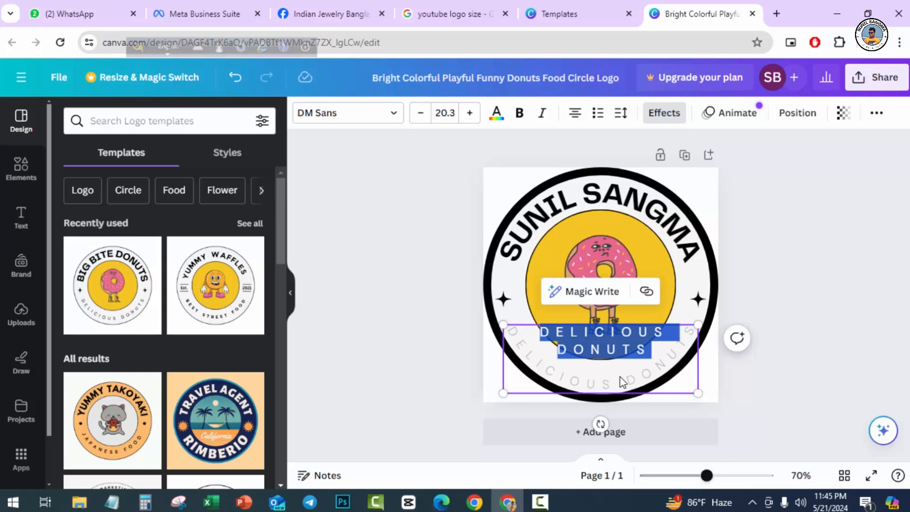
pyautogui.write('LEARN')
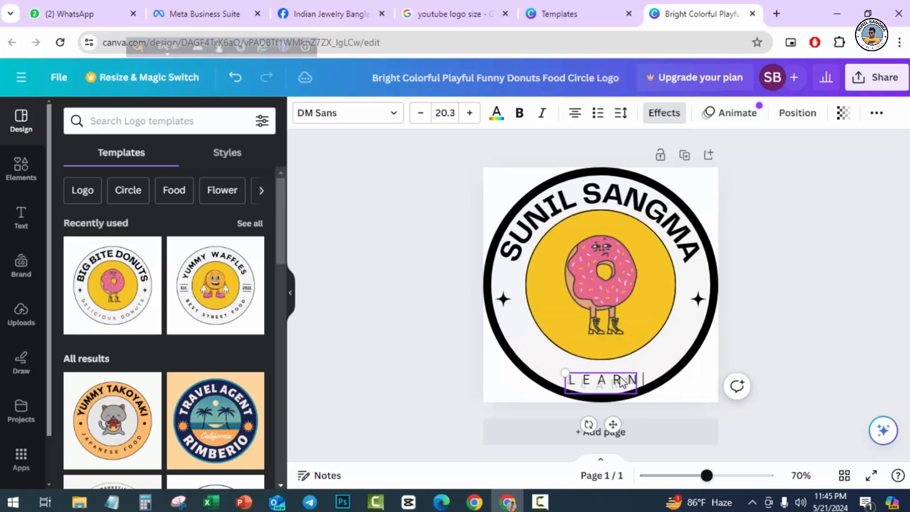
pyautogui.write(' & E')
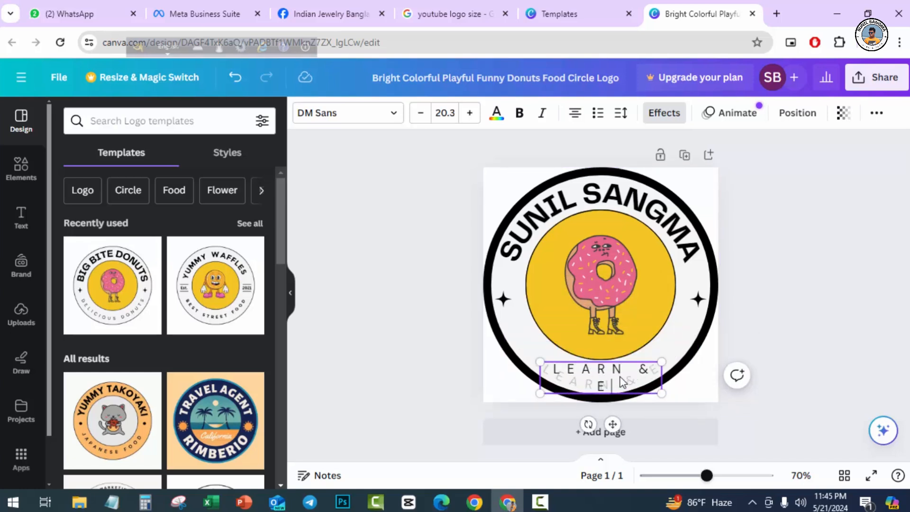
pyautogui.write('ARN')
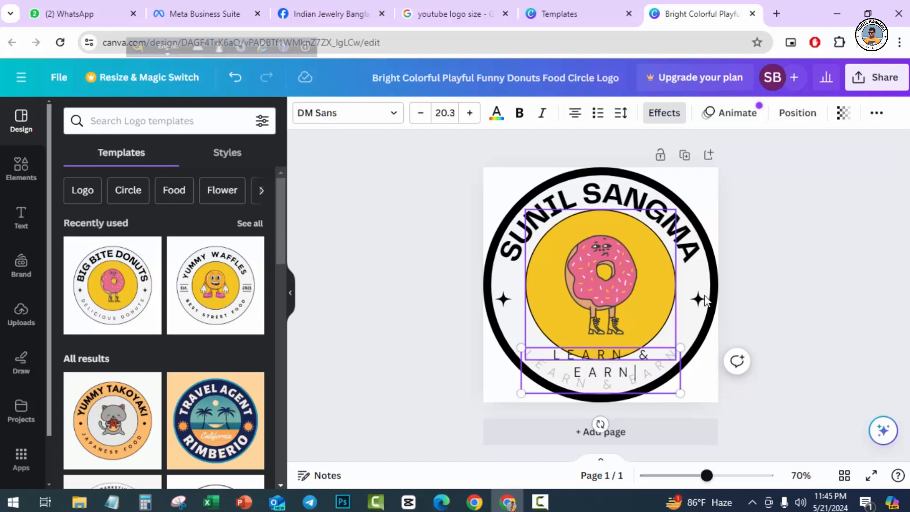
pyautogui.click(755, 293)
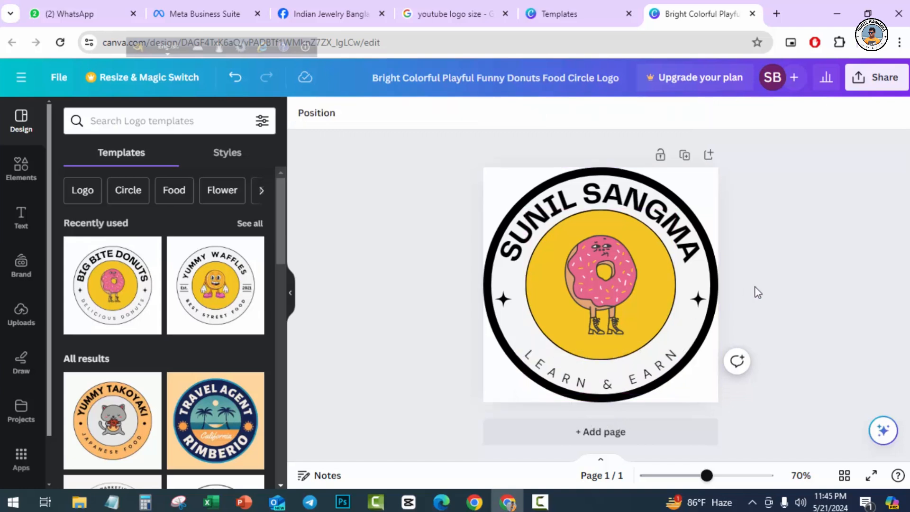
# - Nudge the curved "LEARN & EARN" text slightly up in the ring, keeping it horizontally centered on the page
pyautogui.click(612, 384)
pyautogui.moveTo(608, 383); pyautogui.dragTo(610, 377)
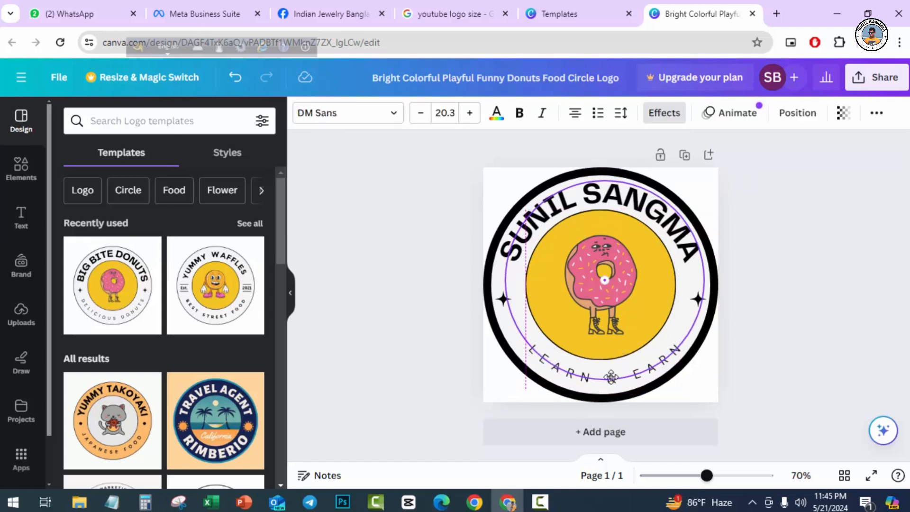
pyautogui.moveTo(611, 377); pyautogui.dragTo(608, 377)
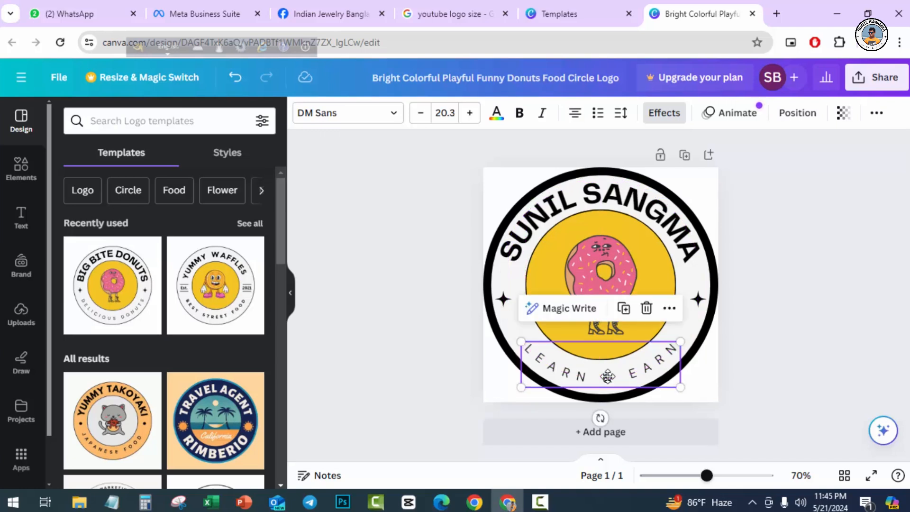
pyautogui.click(799, 383)
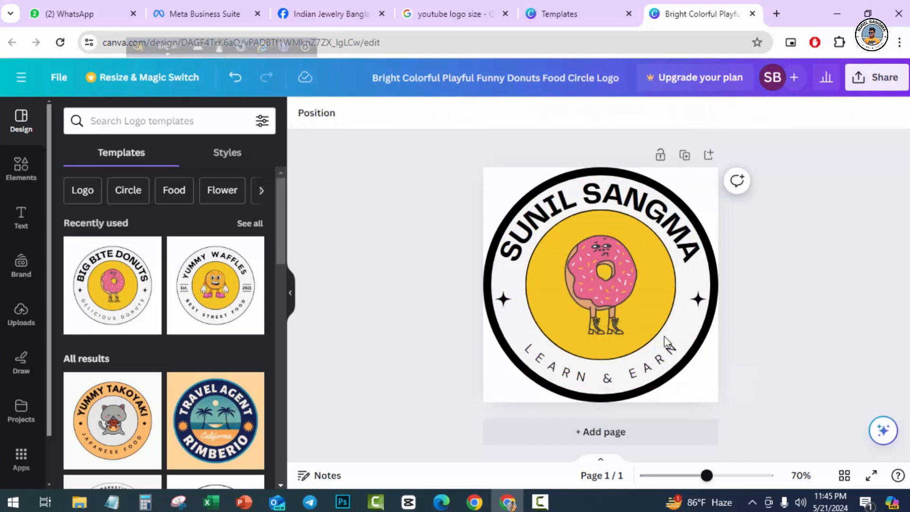
# - Delete the donut illustration and fill the yellow inner circle with the near-white document color #fefefe
pyautogui.click(595, 284)
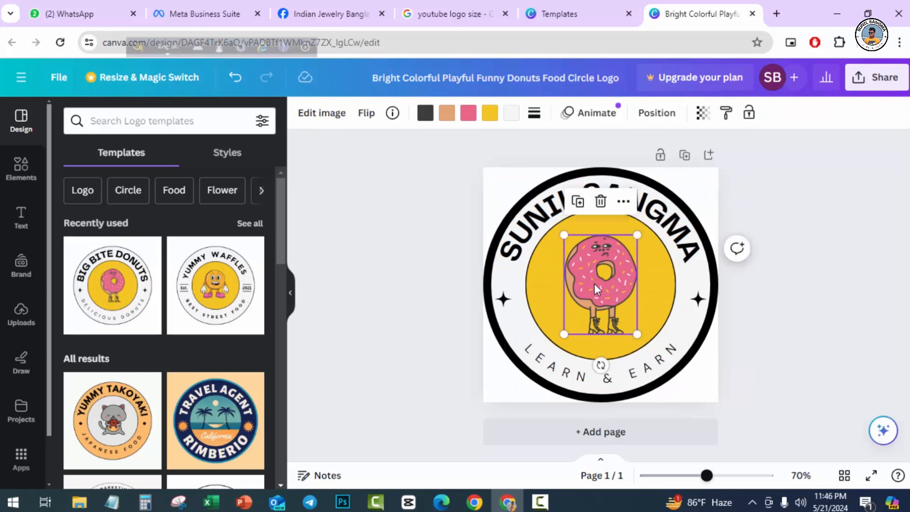
pyautogui.click(602, 204)
pyautogui.click(568, 298)
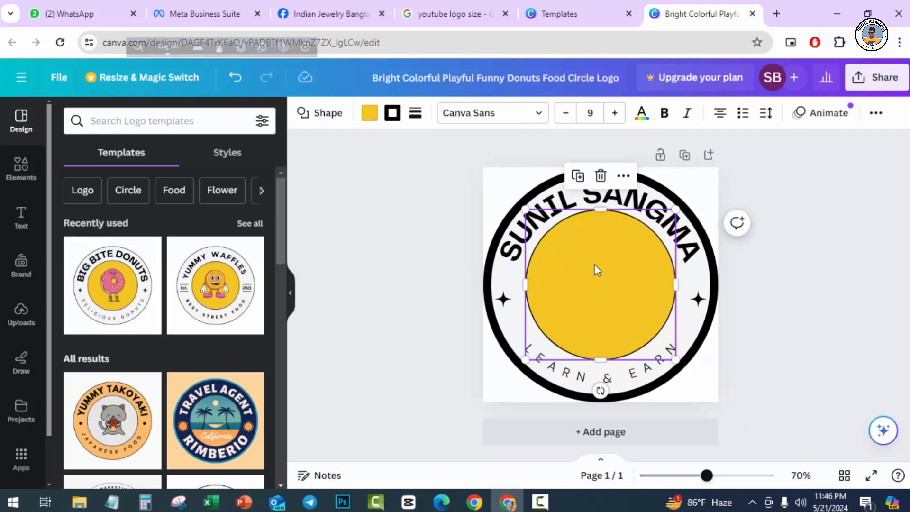
pyautogui.click(370, 113)
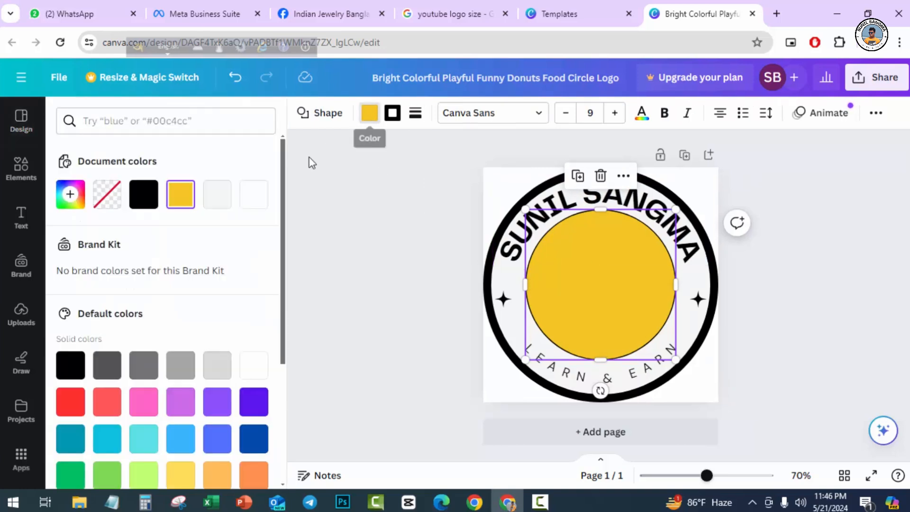
pyautogui.click(254, 197)
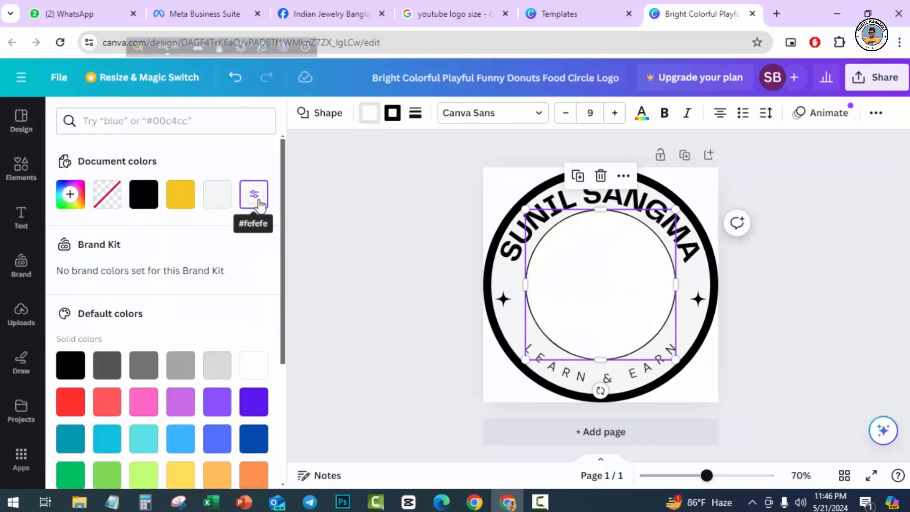
pyautogui.press('Escape')
pyautogui.click(833, 313)
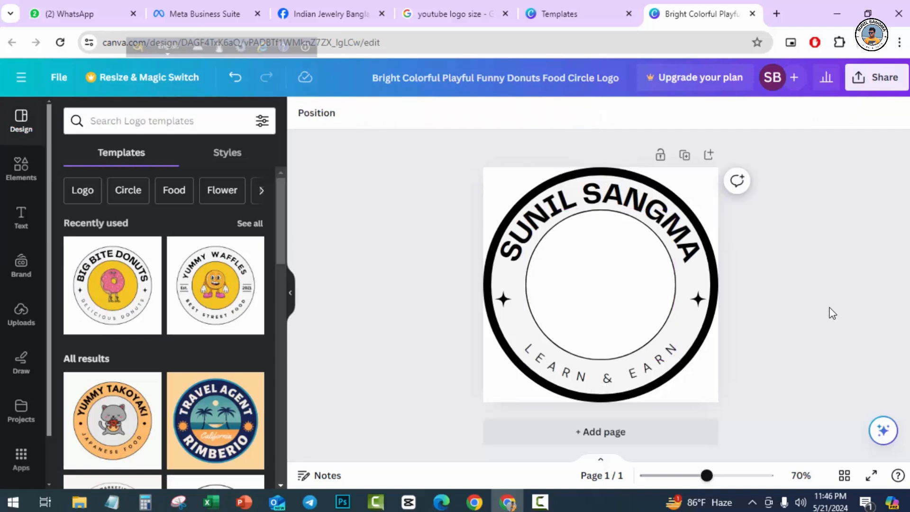
# - Add the recently used circular photo frame to the logo's center and enlarge it to fill the inner circle
pyautogui.click(21, 171)
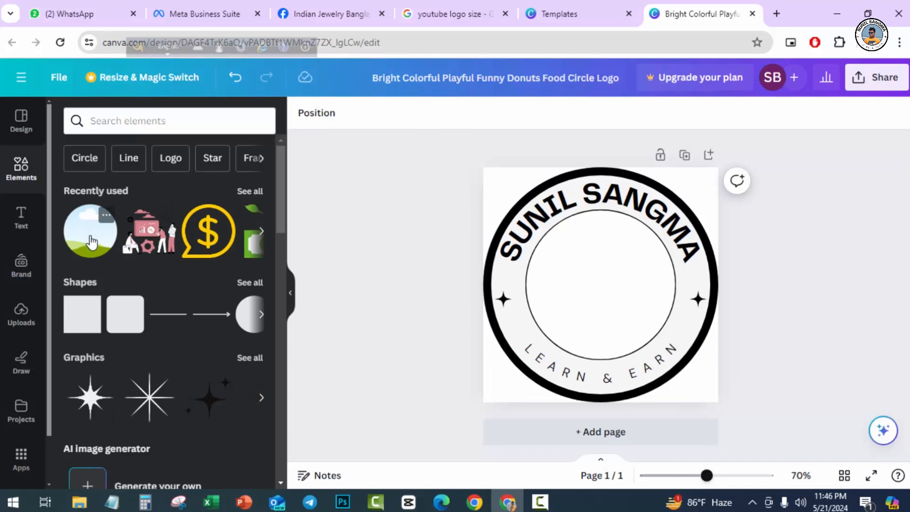
pyautogui.moveTo(91, 243); pyautogui.dragTo(600, 295)
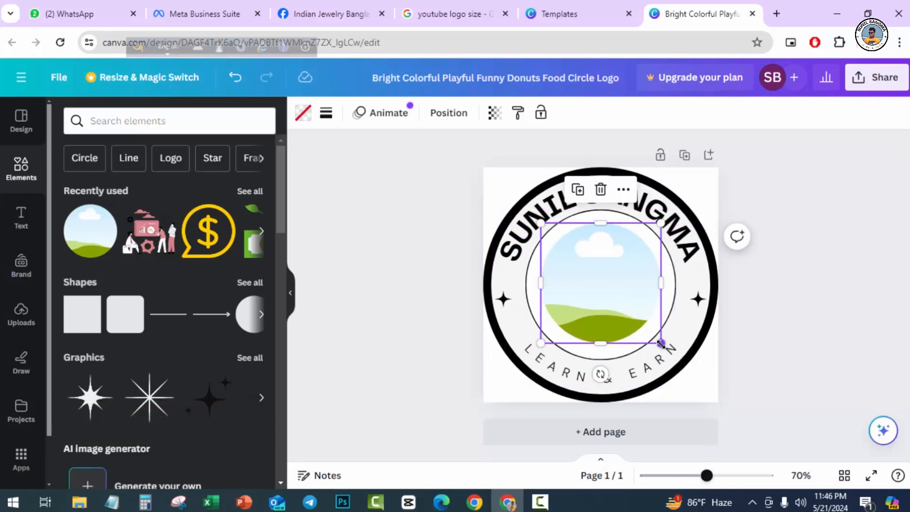
pyautogui.moveTo(662, 345); pyautogui.dragTo(674, 355)
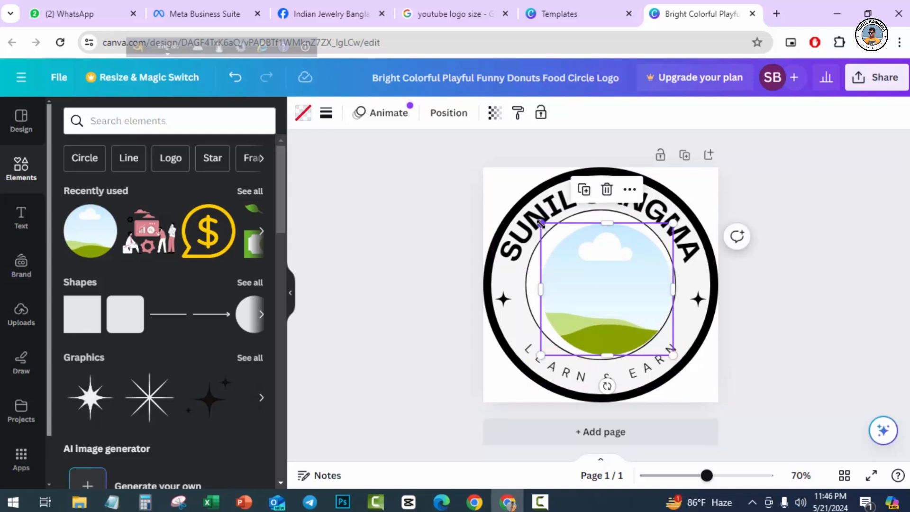
pyautogui.moveTo(541, 223); pyautogui.dragTo(527, 209)
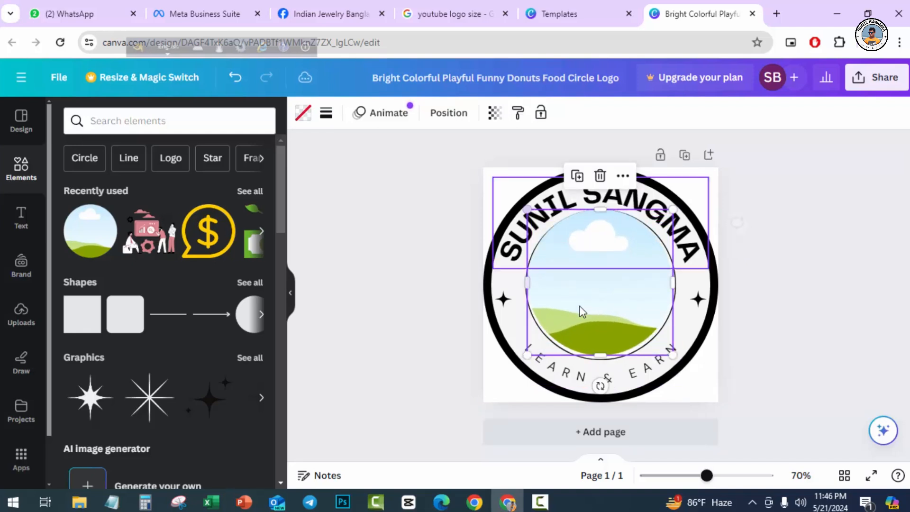
pyautogui.moveTo(601, 355); pyautogui.dragTo(601, 359)
pyautogui.click(789, 353)
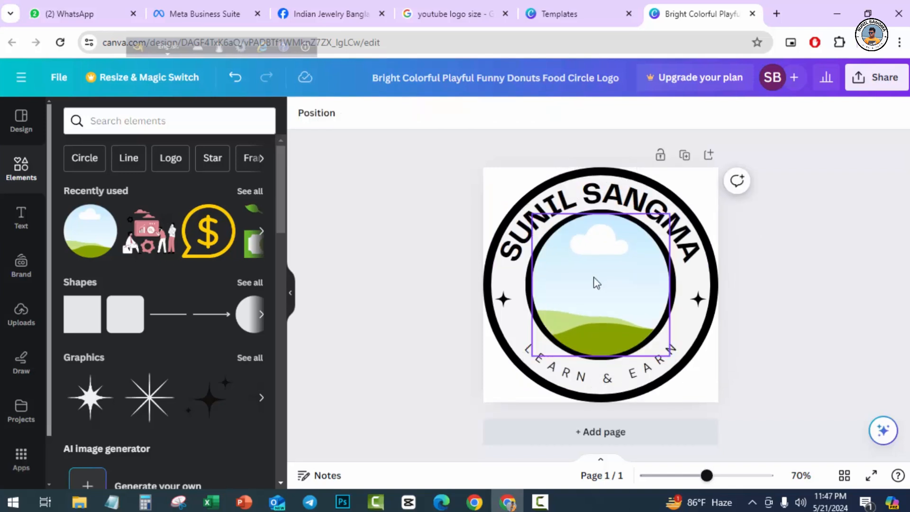
# - Place the uploaded round portrait photo inside the circular frame at the logo's center
pyautogui.click(11, 326)
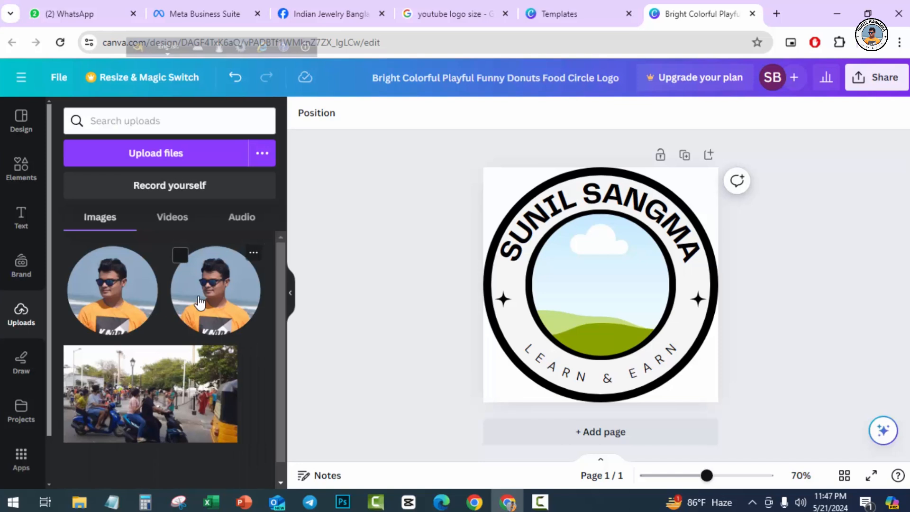
pyautogui.click(190, 304)
pyautogui.moveTo(590, 300); pyautogui.dragTo(581, 287)
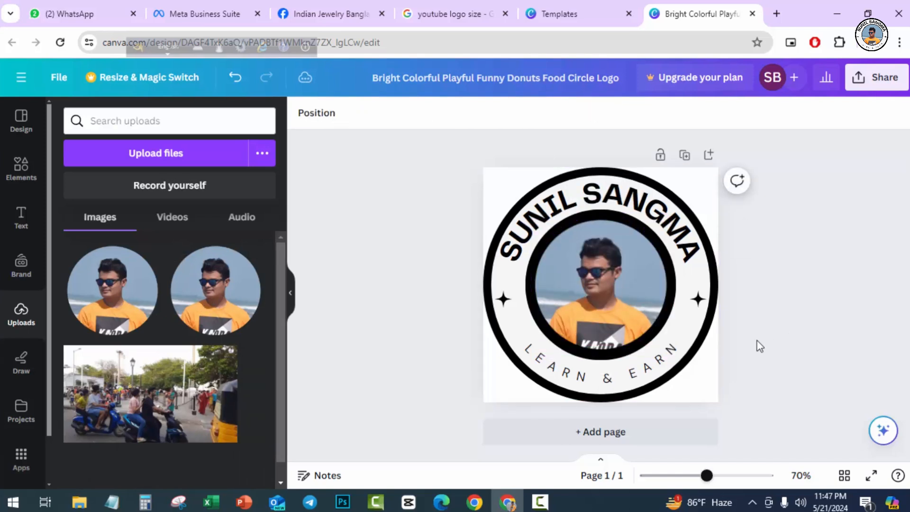
# - Enlarge the framed portrait from its corners until it fills the inner ring of the logo
pyautogui.click(603, 287)
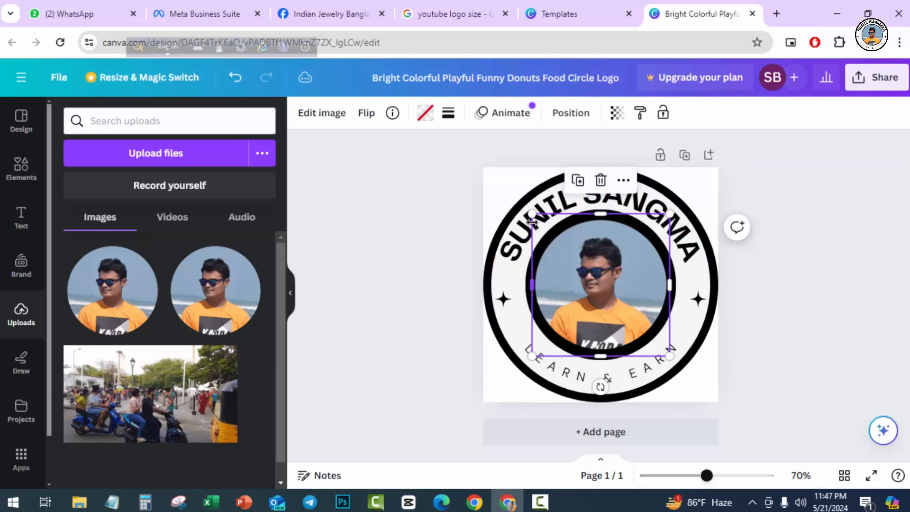
pyautogui.moveTo(530, 216); pyautogui.dragTo(531, 210)
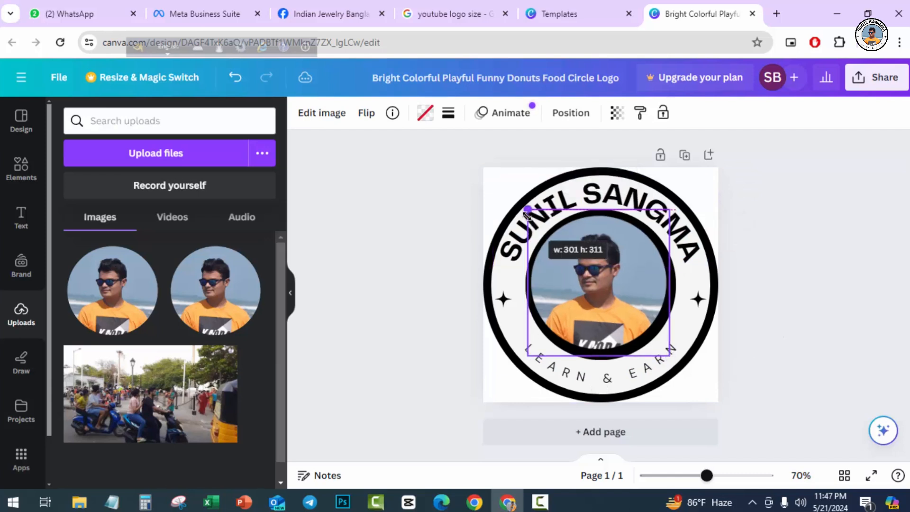
pyautogui.click(815, 326)
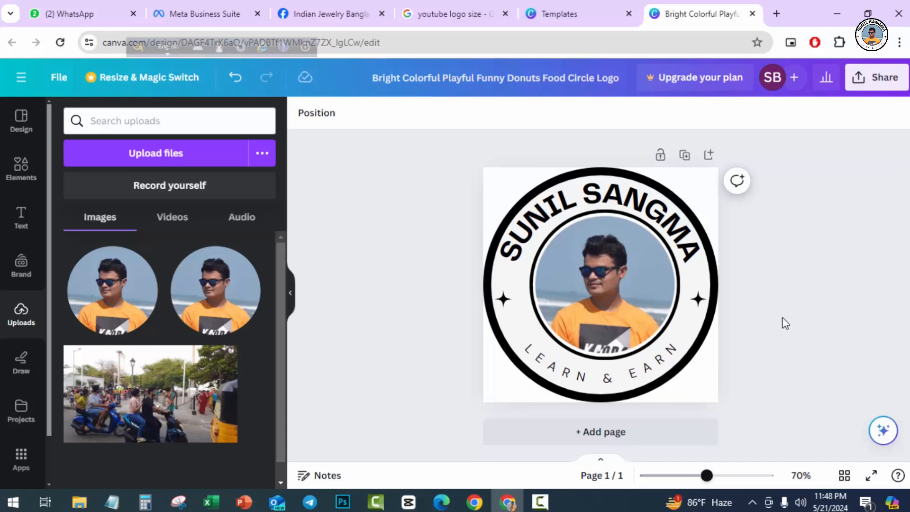
pyautogui.click(617, 280)
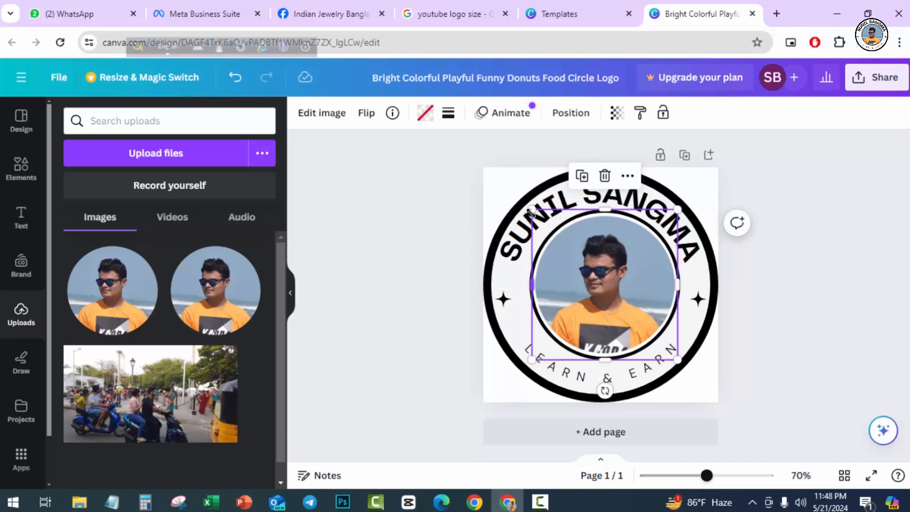
pyautogui.moveTo(529, 211); pyautogui.dragTo(527, 209)
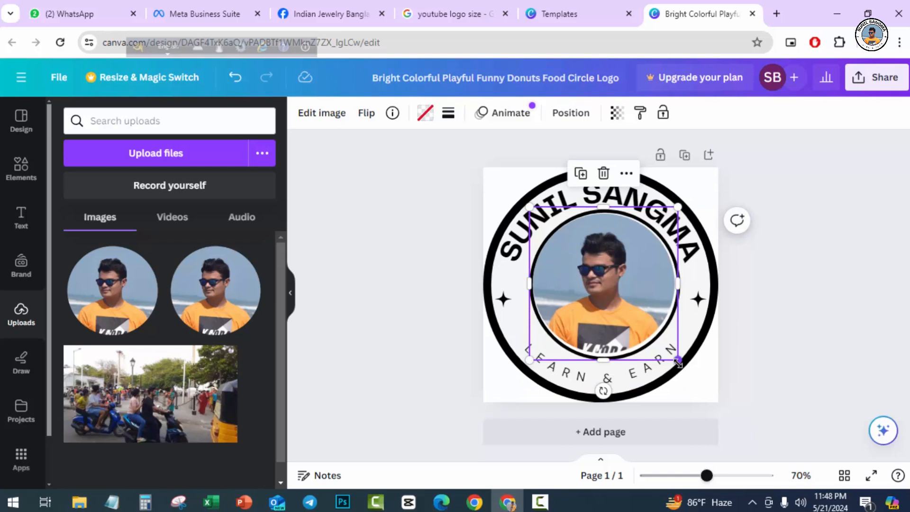
pyautogui.moveTo(678, 363); pyautogui.dragTo(696, 379)
pyautogui.press('Escape')
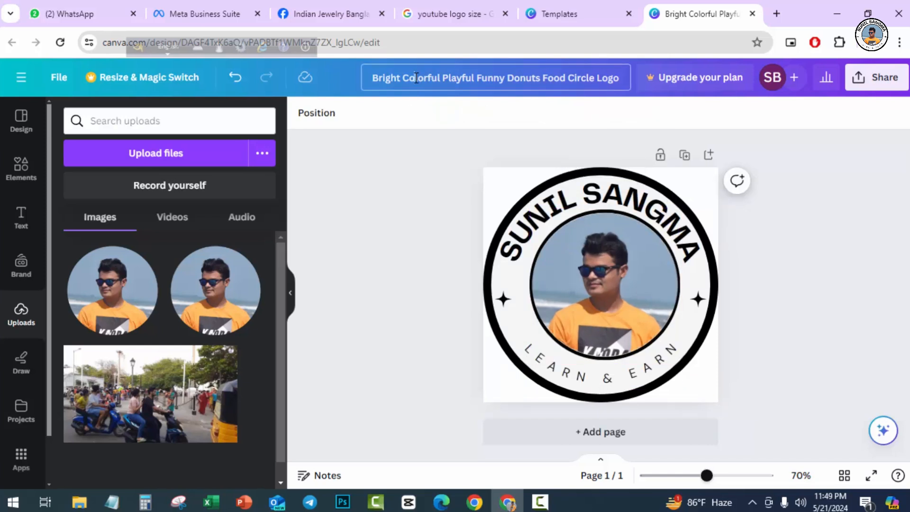
# - Rename the design with the channel owner's full name in lowercase followed by "_youtube_channel_logo"
pyautogui.moveTo(376, 77); pyautogui.dragTo(636, 95)
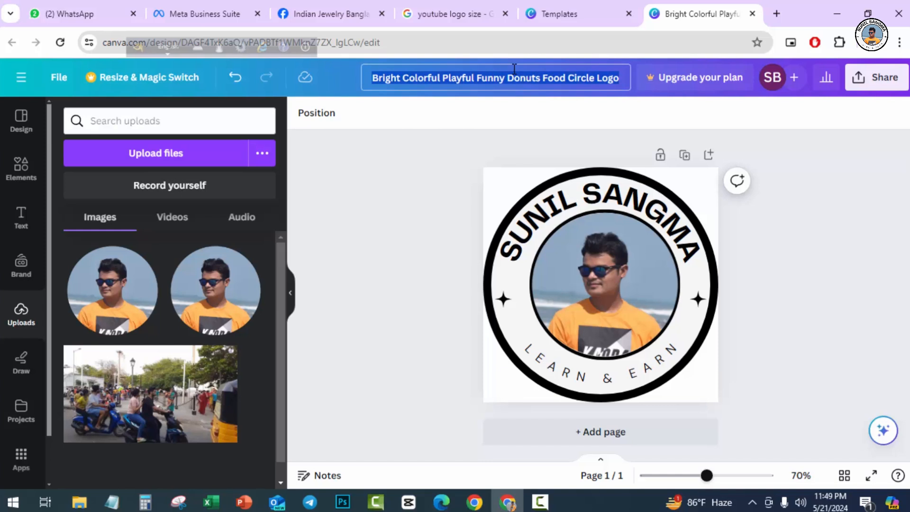
pyautogui.write('sun')
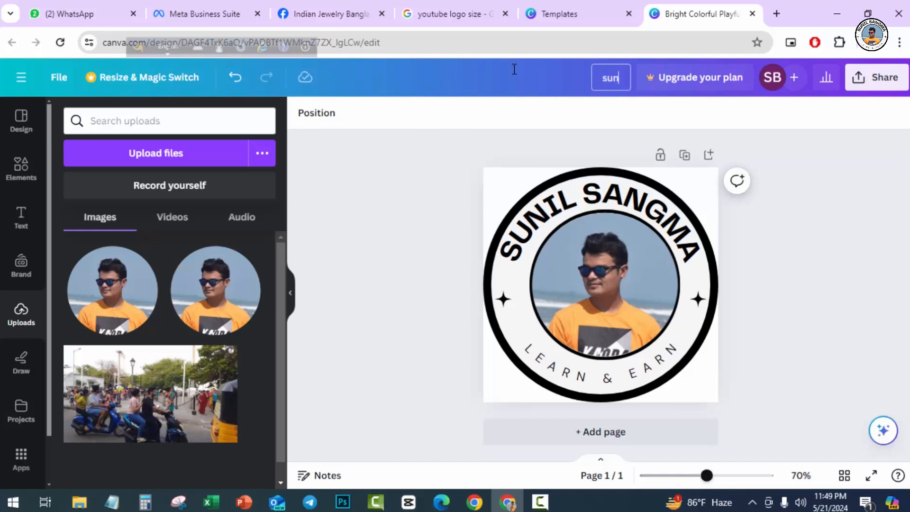
pyautogui.write('il_sangma_yo')
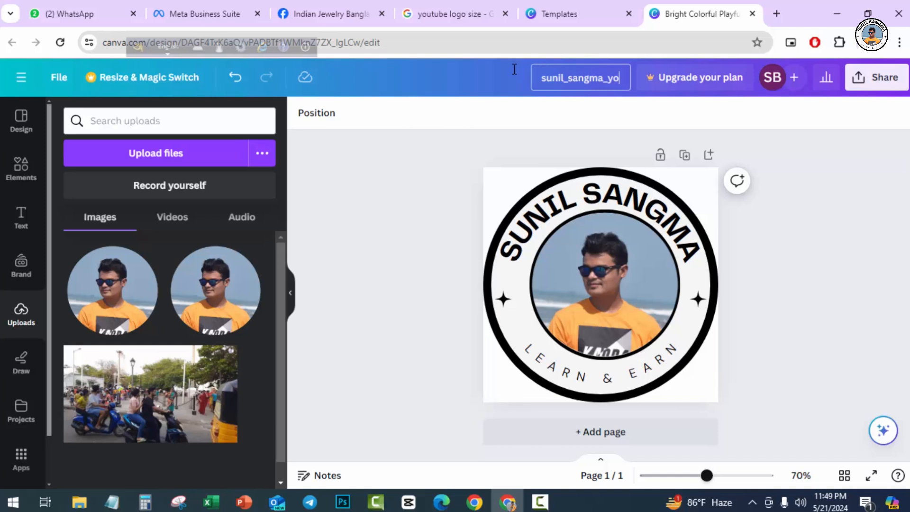
pyautogui.write('utube_')
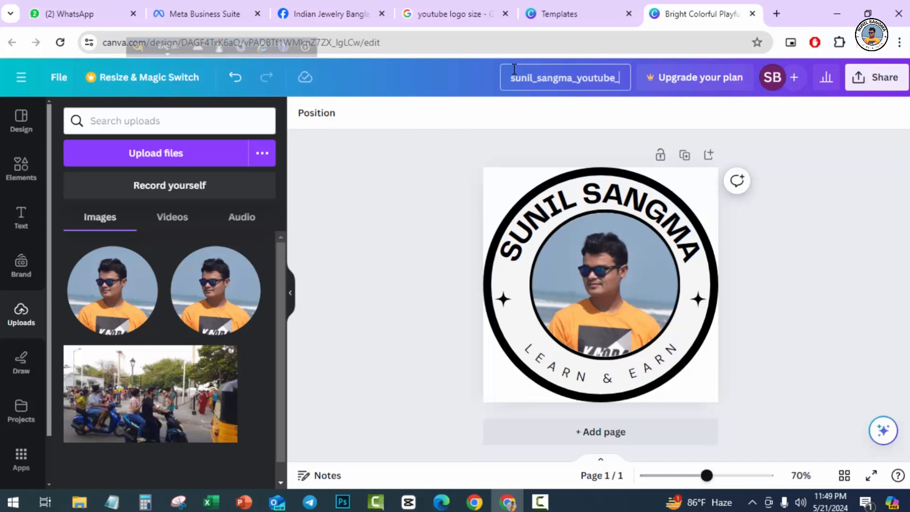
pyautogui.write('channel')
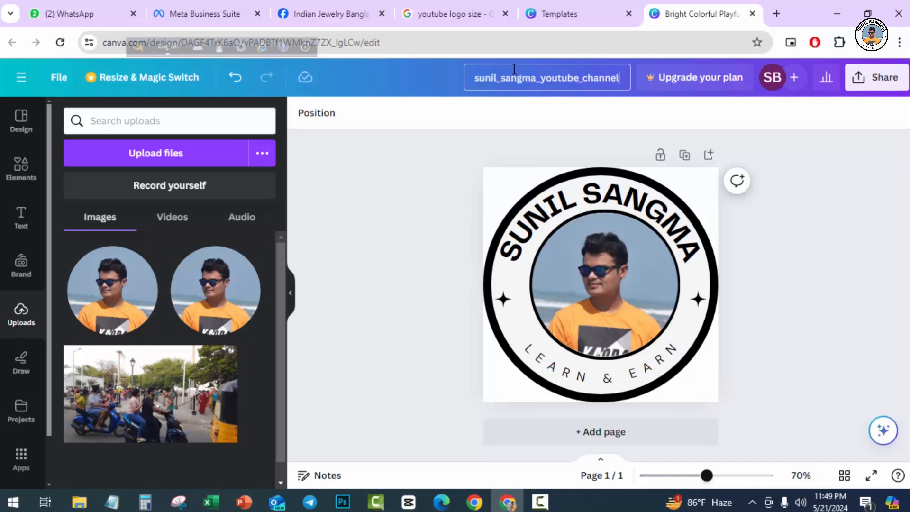
pyautogui.write('_logo')
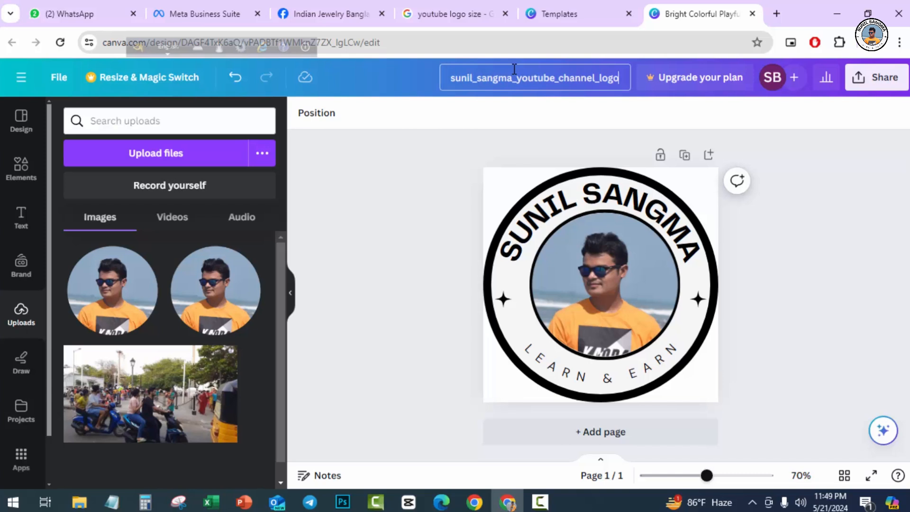
pyautogui.click(781, 248)
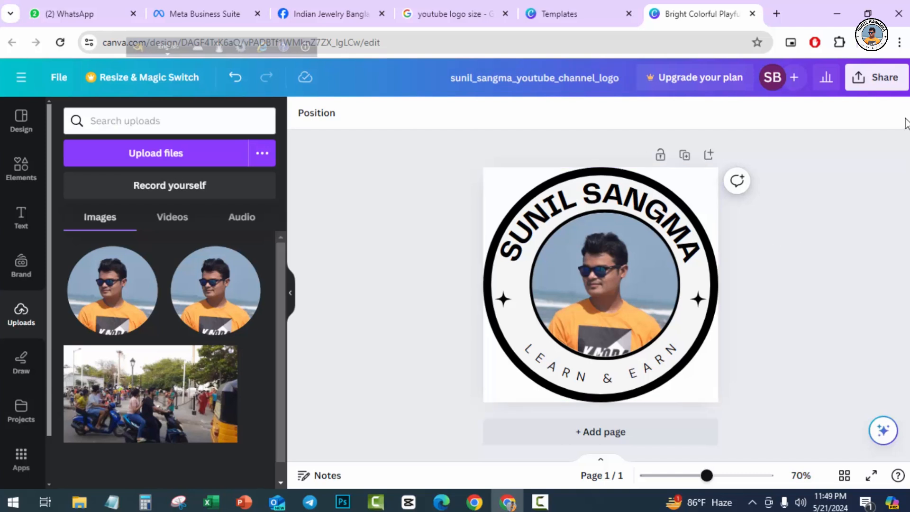
# - Download the logo design as a PNG at 500 × 500 px and open the downloaded image from its folder
pyautogui.click(887, 81)
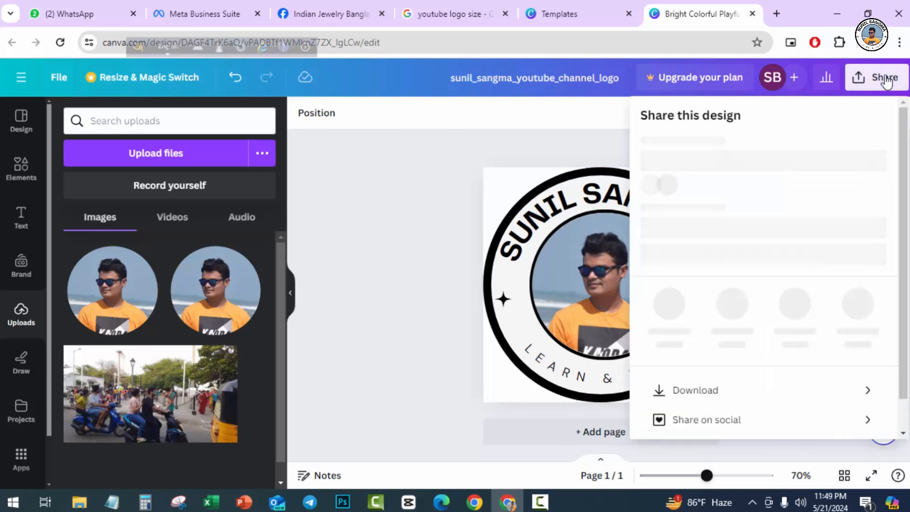
pyautogui.click(733, 419)
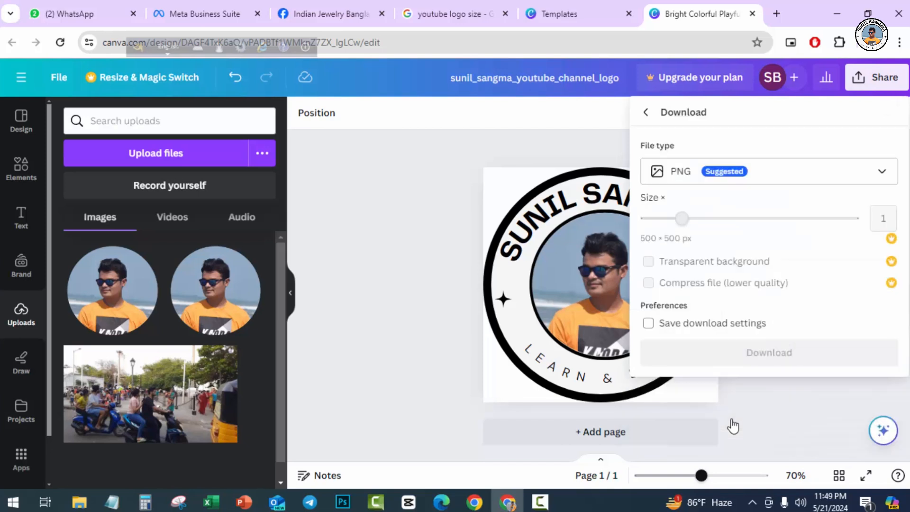
pyautogui.click(706, 317)
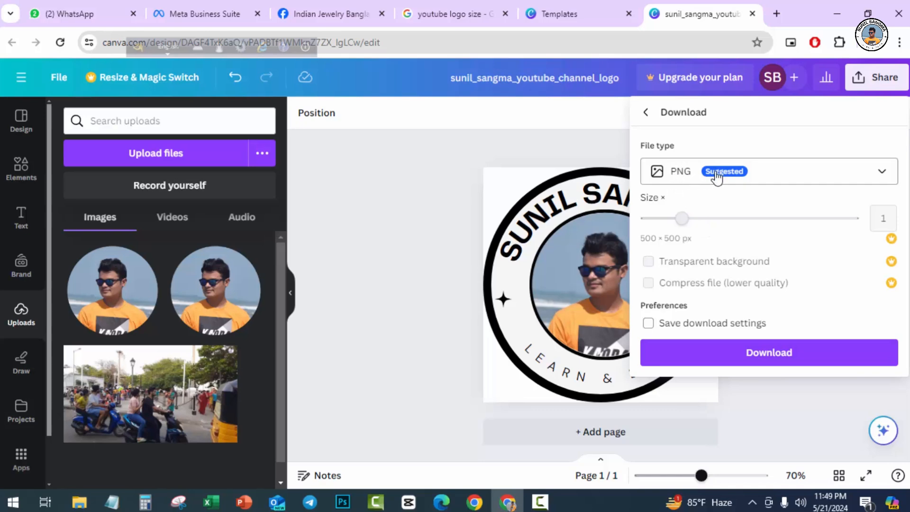
pyautogui.click(739, 353)
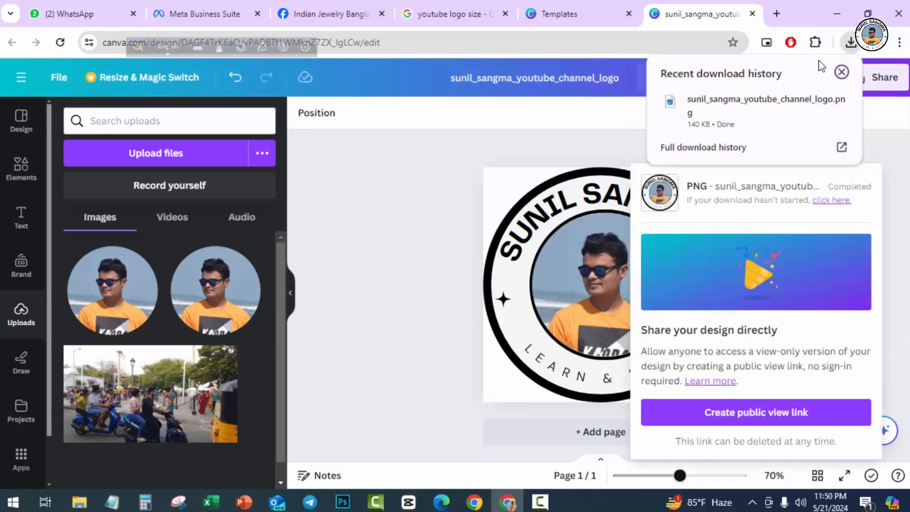
pyautogui.click(815, 102)
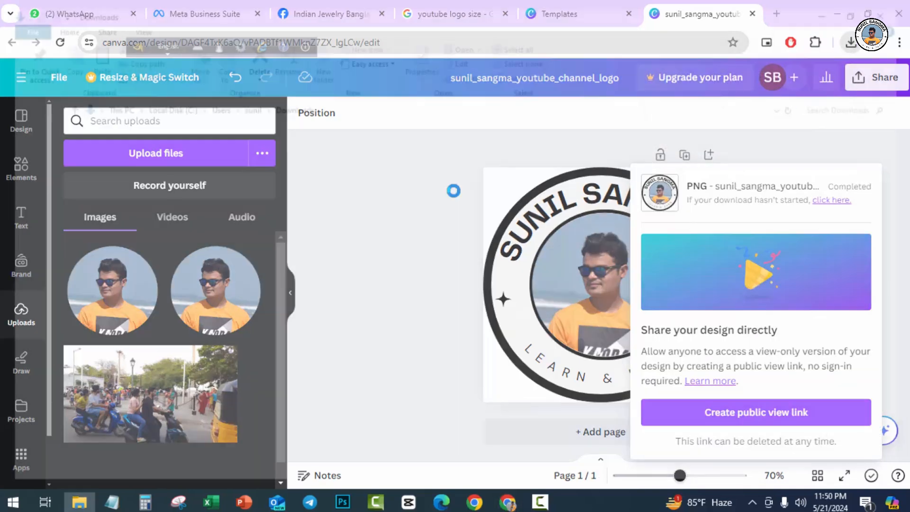
pyautogui.doubleClick(162, 192)
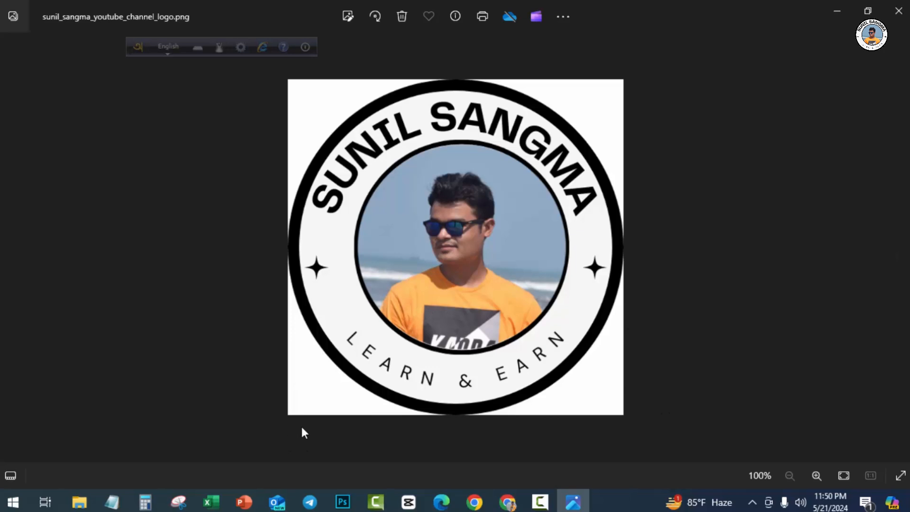
# - Switch to Photoshop and create an 800 × 800 px document at 300 pixels/inch in RGB Color with transparent background contents
pyautogui.click(343, 503)
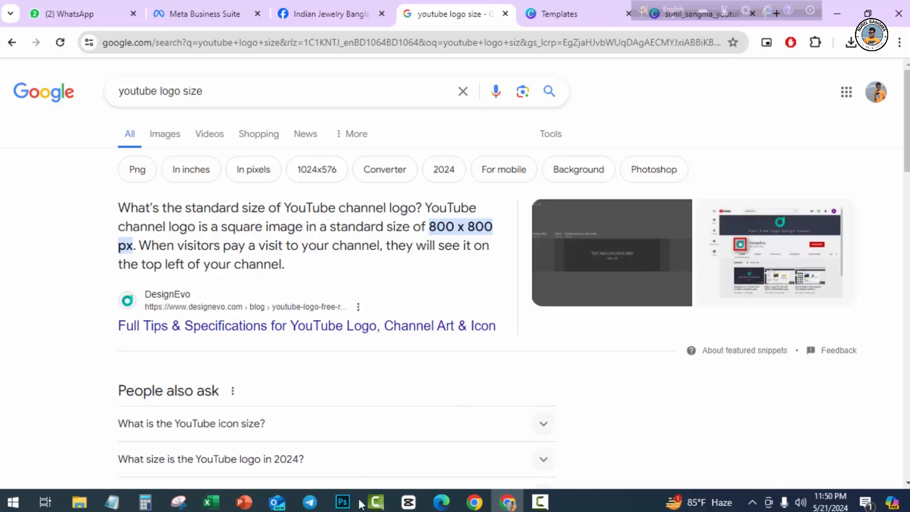
pyautogui.click(313, 446)
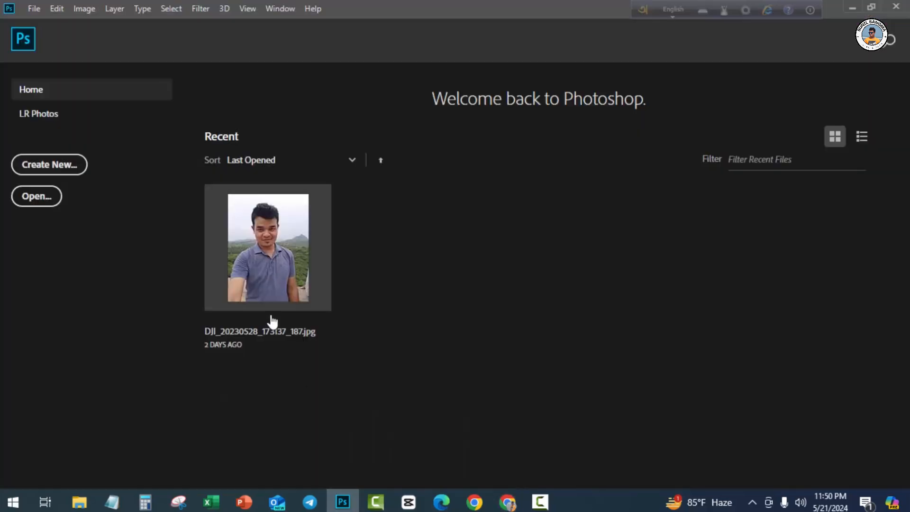
pyautogui.click(42, 170)
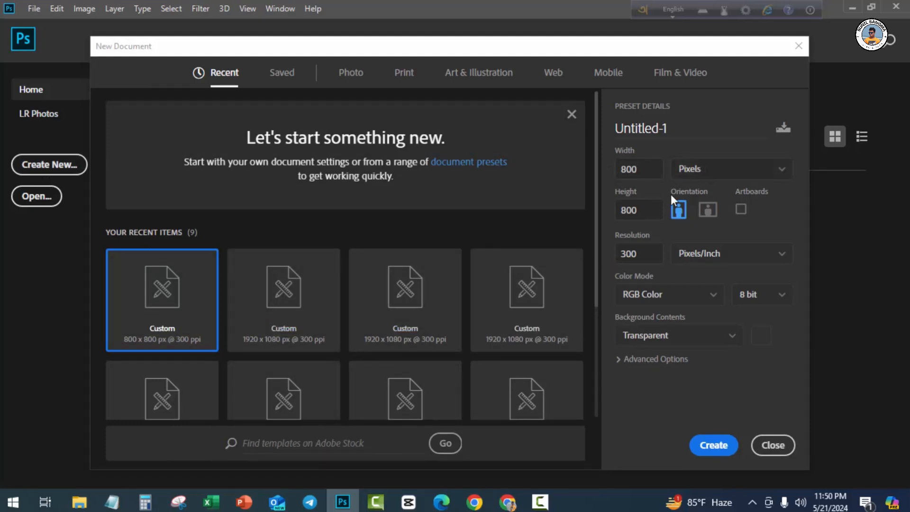
pyautogui.click(729, 339)
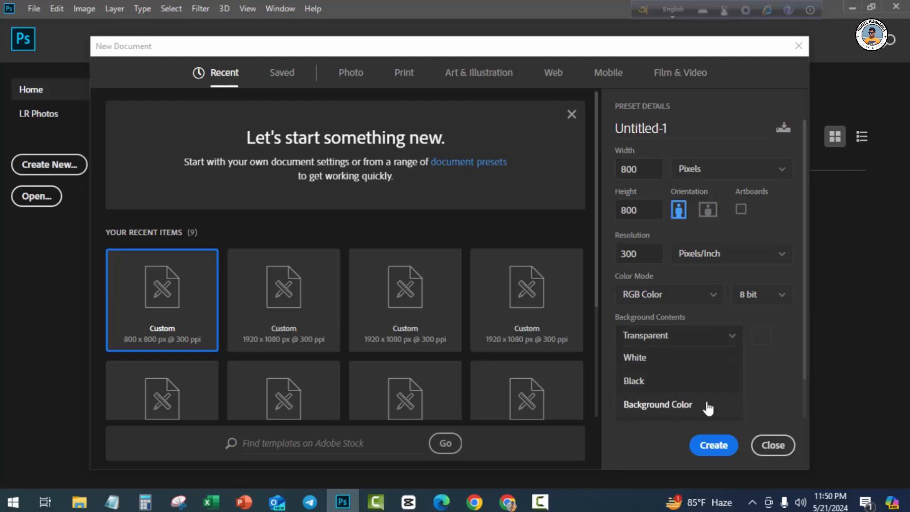
pyautogui.click(775, 373)
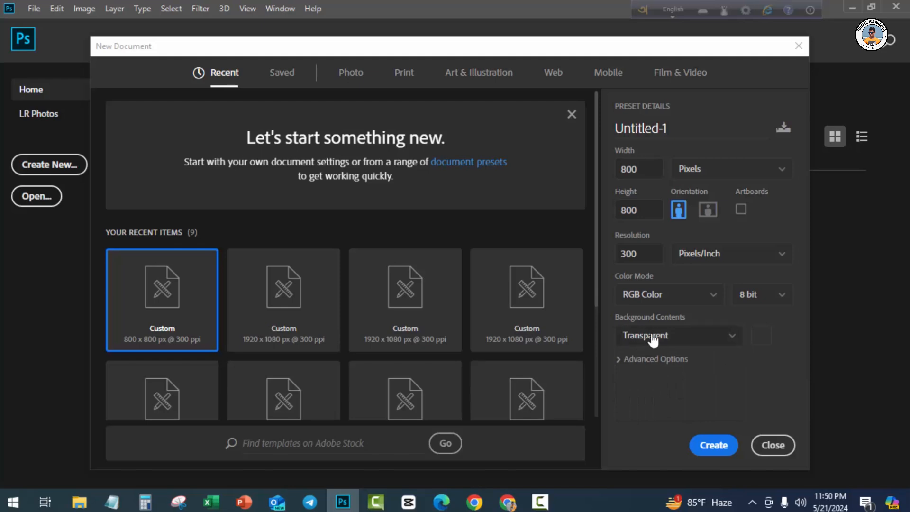
pyautogui.click(714, 446)
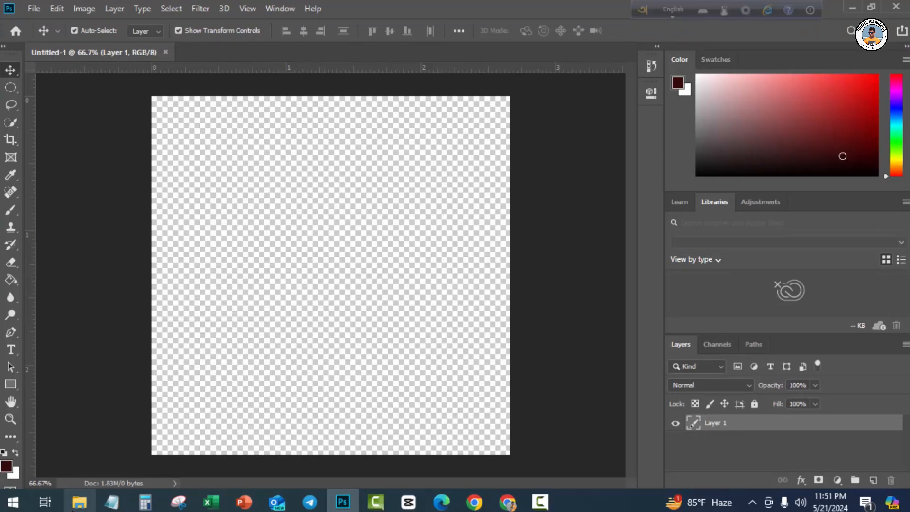
# - Place the downloaded channel logo PNG from the Downloads folder onto the blank canvas, filling it, and commit the placement
pyautogui.click(79, 503)
pyautogui.moveTo(222, 238); pyautogui.dragTo(334, 296)
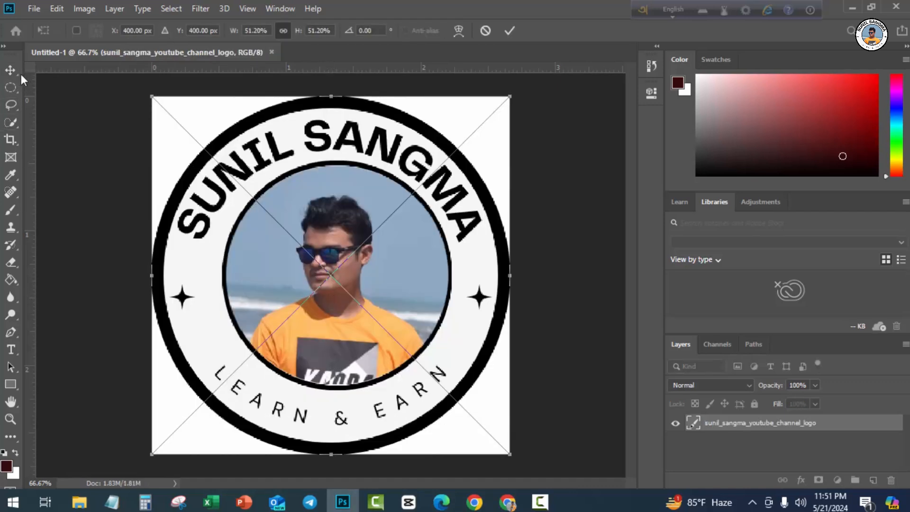
pyautogui.click(15, 72)
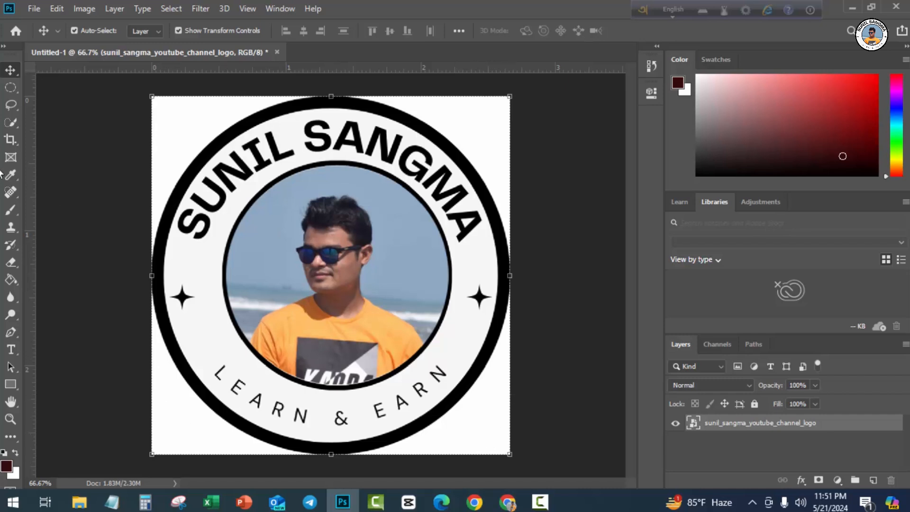
# - Select the entire circular logo up to its black outer ring with the Quick Selection Tool and add a layer mask hiding the white corners
pyautogui.click(11, 121)
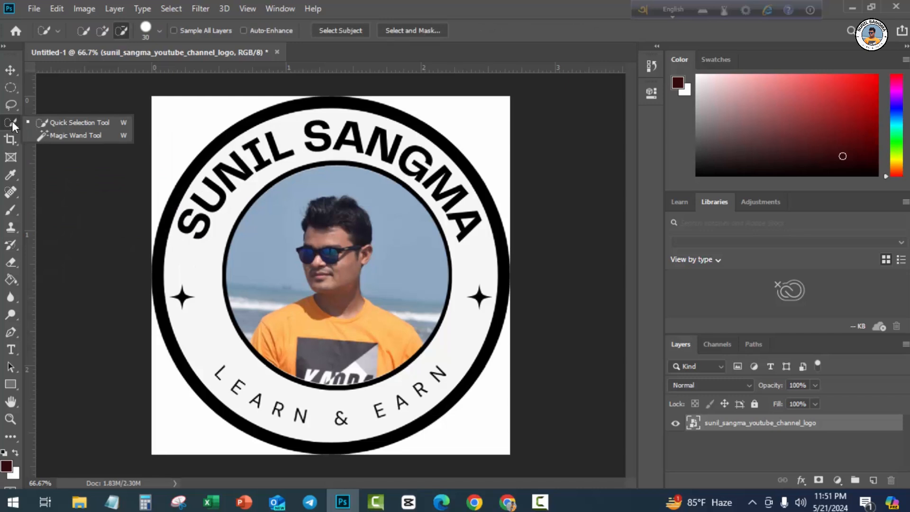
pyautogui.click(66, 124)
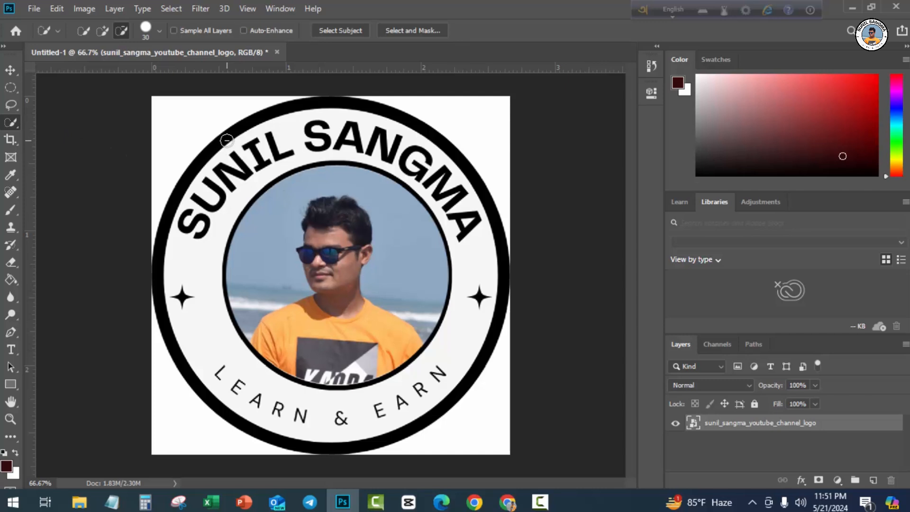
pyautogui.moveTo(227, 139)
pyautogui.mouseDown()
pyautogui.moveTo(260, 192)
pyautogui.moveTo(358, 271)
pyautogui.moveTo(374, 361)
pyautogui.mouseUp()
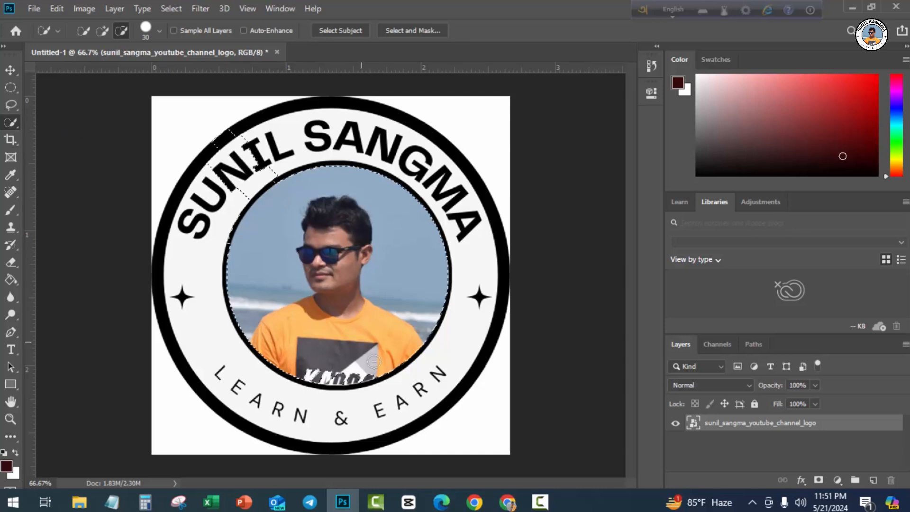
pyautogui.moveTo(232, 221)
pyautogui.mouseDown()
pyautogui.moveTo(438, 318)
pyautogui.moveTo(446, 264)
pyautogui.moveTo(363, 147)
pyautogui.moveTo(327, 130)
pyautogui.moveTo(319, 153)
pyautogui.moveTo(310, 129)
pyautogui.moveTo(396, 153)
pyautogui.mouseUp()
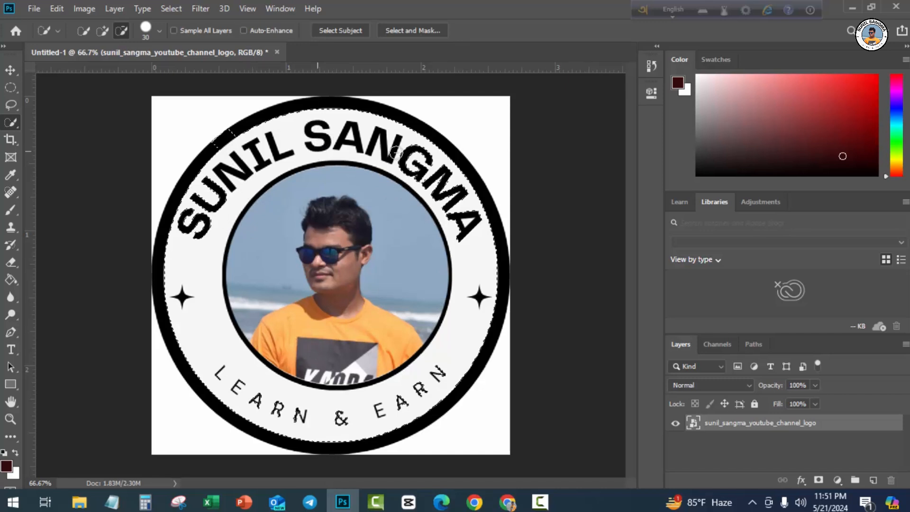
pyautogui.moveTo(446, 202)
pyautogui.mouseDown()
pyautogui.moveTo(470, 237)
pyautogui.moveTo(440, 180)
pyautogui.moveTo(462, 242)
pyautogui.moveTo(424, 155)
pyautogui.moveTo(397, 134)
pyautogui.moveTo(329, 113)
pyautogui.moveTo(288, 115)
pyautogui.moveTo(229, 142)
pyautogui.moveTo(214, 159)
pyautogui.moveTo(207, 193)
pyautogui.moveTo(177, 200)
pyautogui.moveTo(163, 237)
pyautogui.moveTo(184, 353)
pyautogui.moveTo(218, 400)
pyautogui.moveTo(285, 433)
pyautogui.moveTo(366, 437)
pyautogui.moveTo(387, 429)
pyautogui.moveTo(408, 383)
pyautogui.mouseUp()
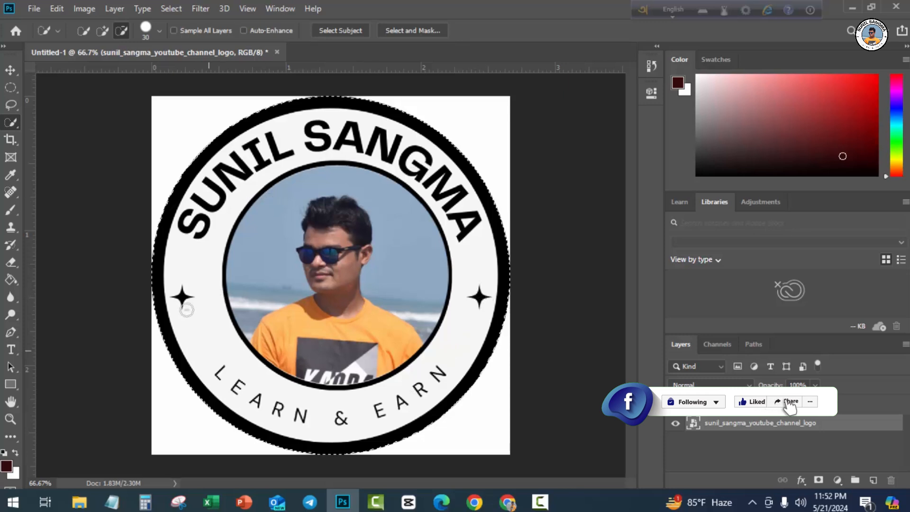
pyautogui.moveTo(287, 451); pyautogui.dragTo(298, 454)
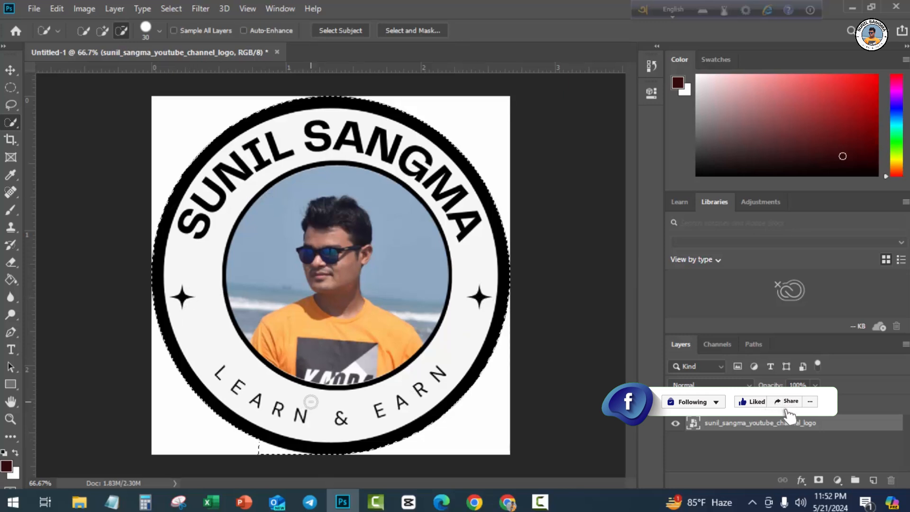
pyautogui.keyDown('alt'); pyautogui.click(259, 454); pyautogui.keyUp('alt')
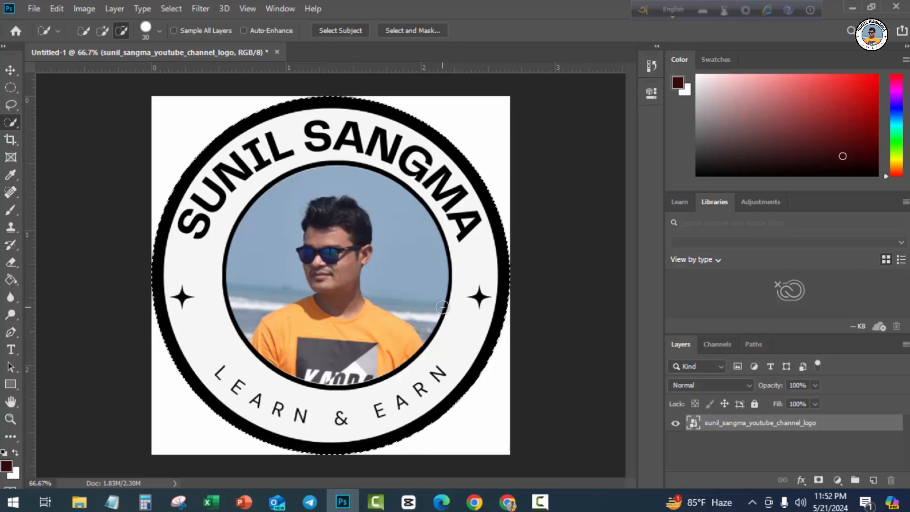
pyautogui.click(817, 481)
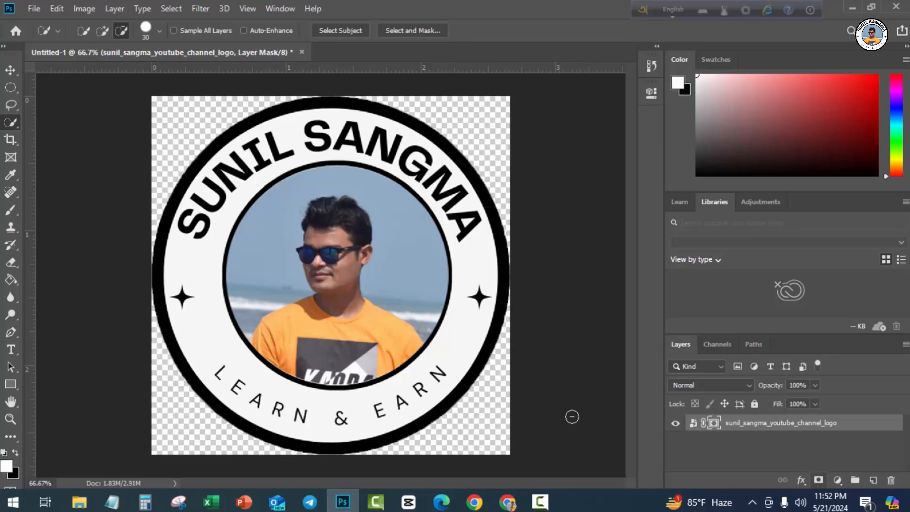
pyautogui.click(10, 70)
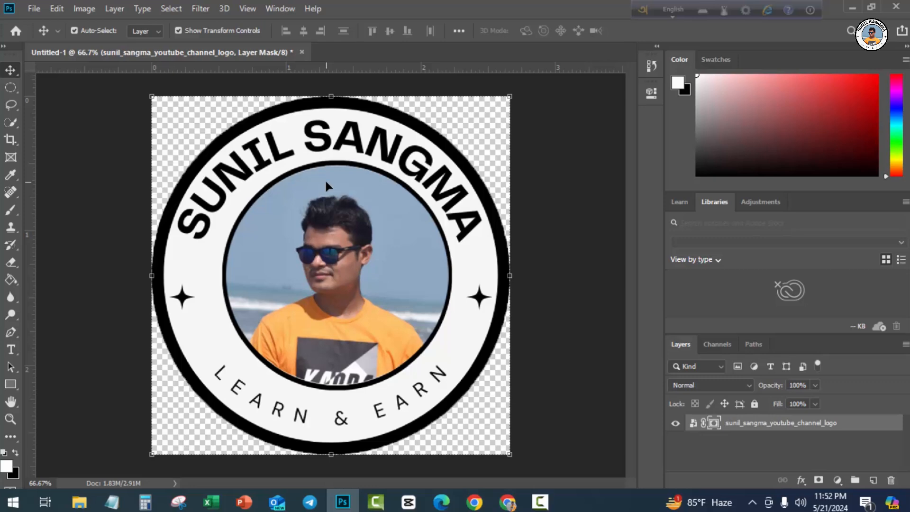
# - Save a PNG copy in Downloads, named with the owner's name plus "_youtube_channel_logo.png_2", using the large file size option
pyautogui.hotkey('ctrl', 's')
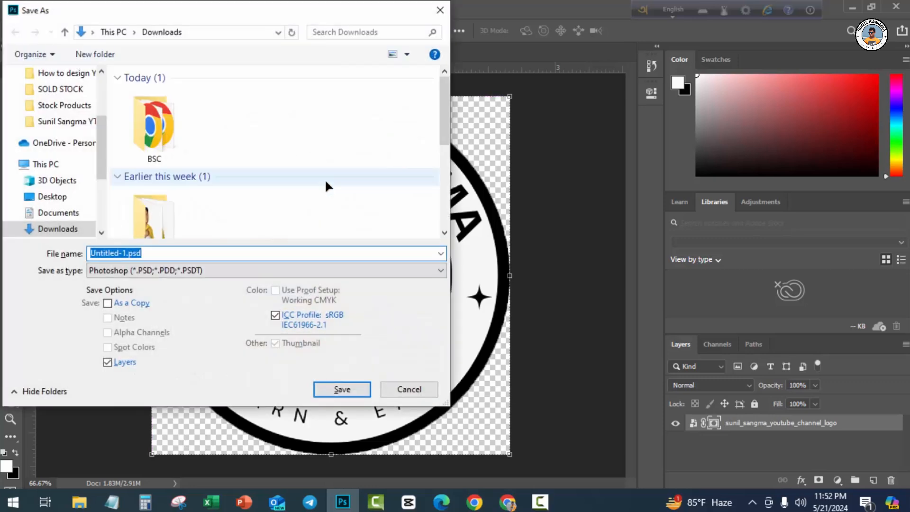
pyautogui.click(182, 254)
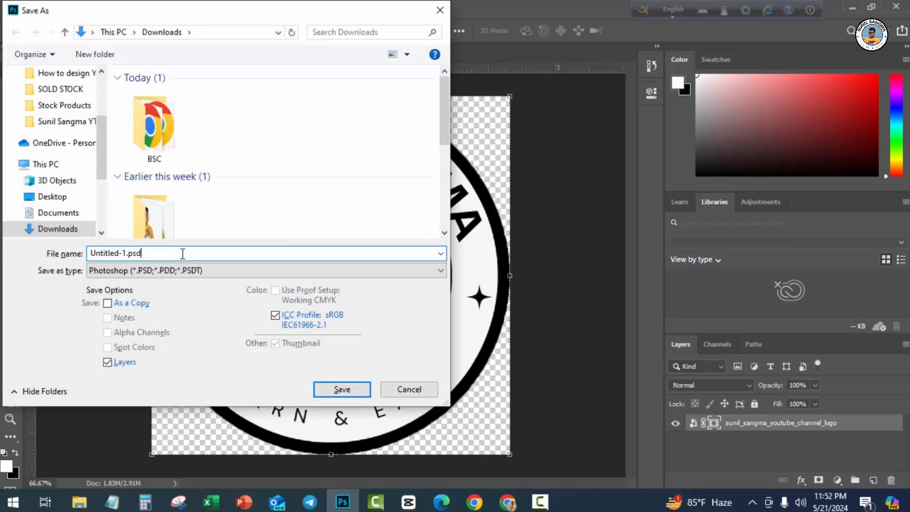
pyautogui.moveTo(175, 253); pyautogui.dragTo(88, 254)
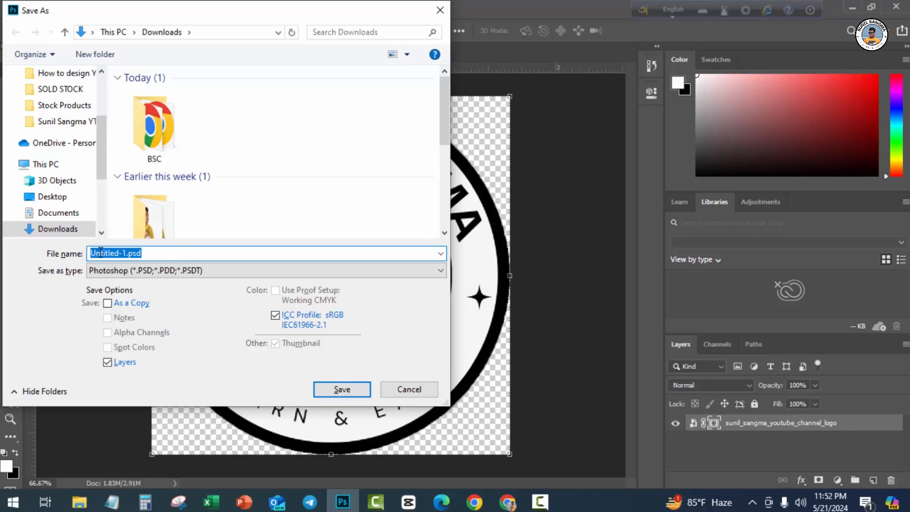
pyautogui.write('sunil')
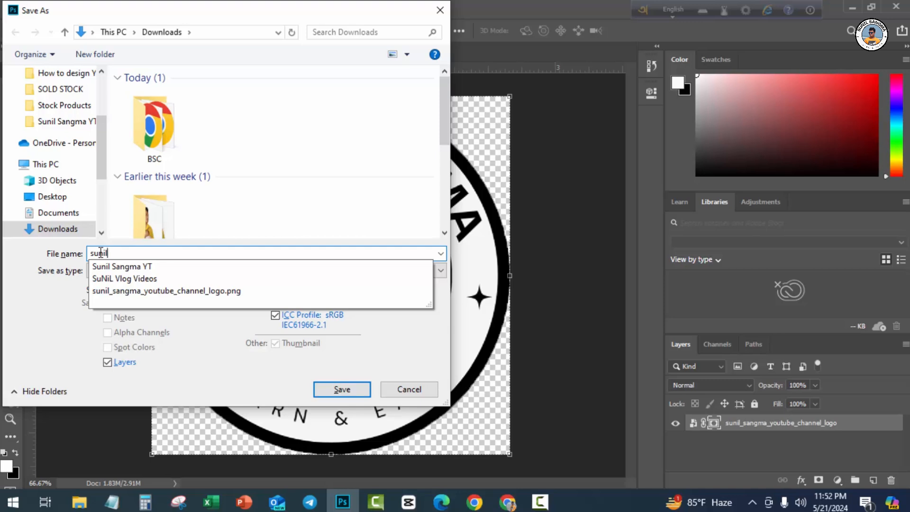
pyautogui.click(137, 290)
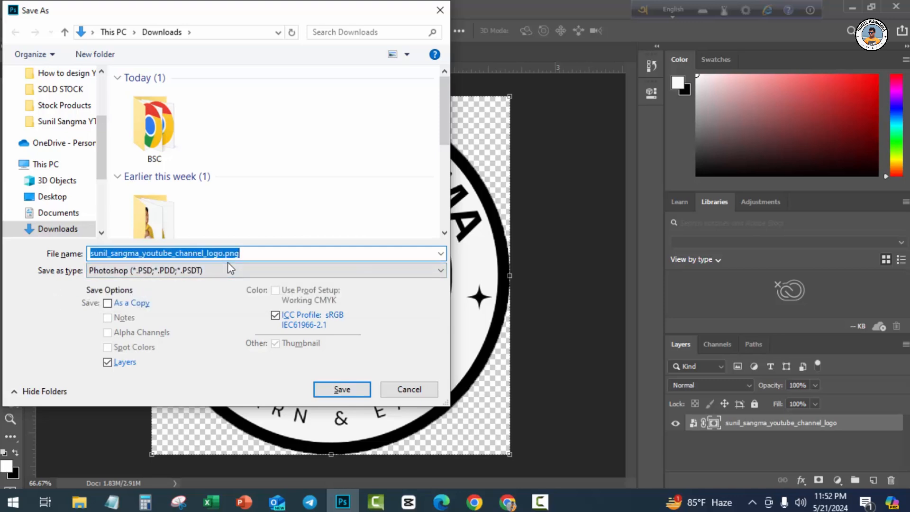
pyautogui.press('End')
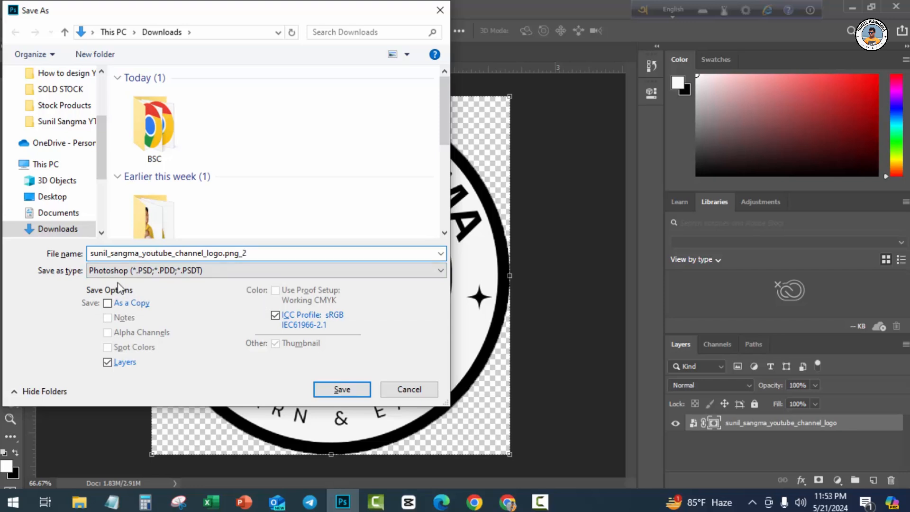
pyautogui.click(189, 271)
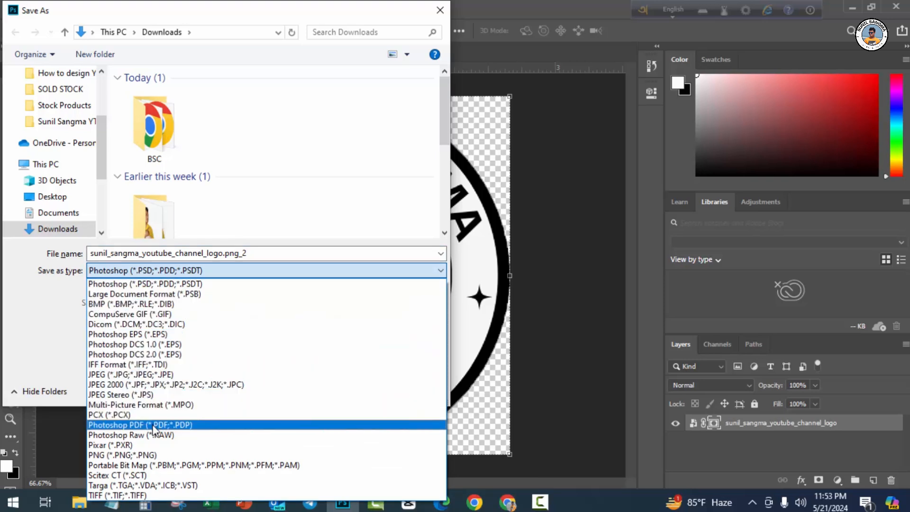
pyautogui.click(152, 455)
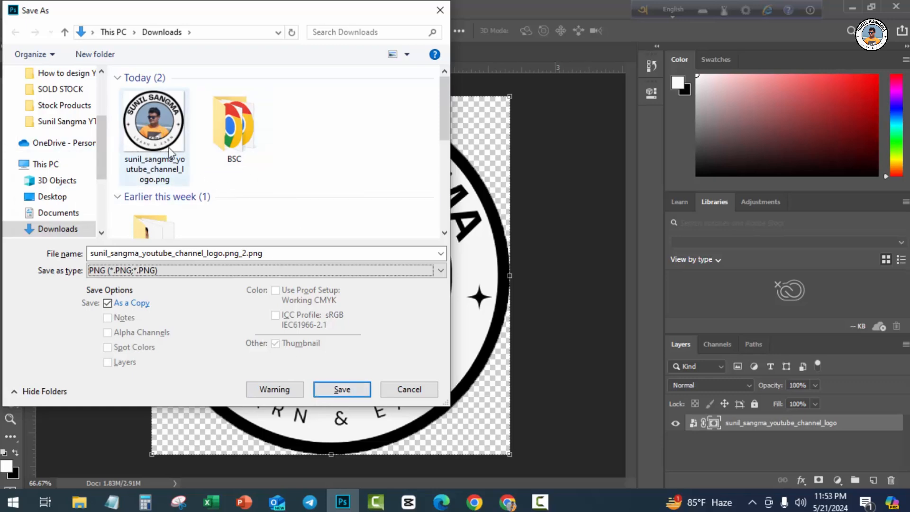
pyautogui.click(351, 396)
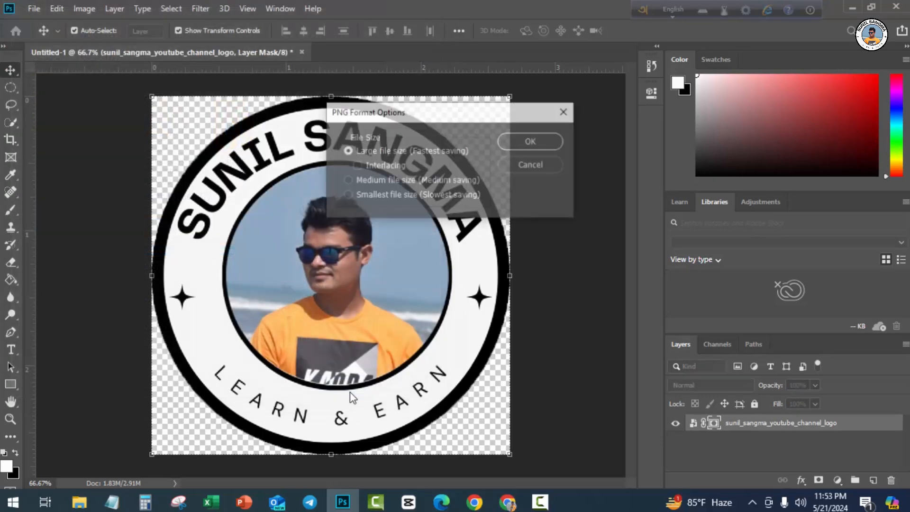
pyautogui.click(515, 144)
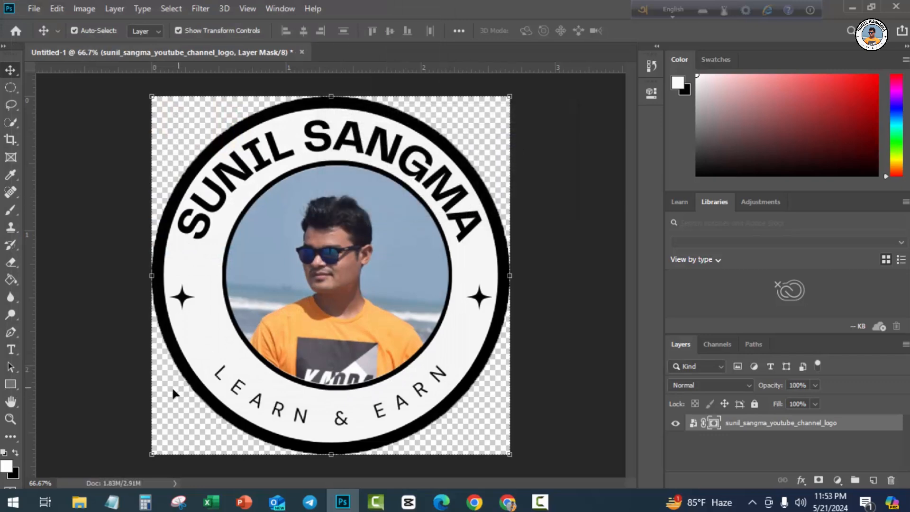
# - Open the saved "_2" logo PNG from the Downloads folder to check its transparent corners
pyautogui.click(81, 503)
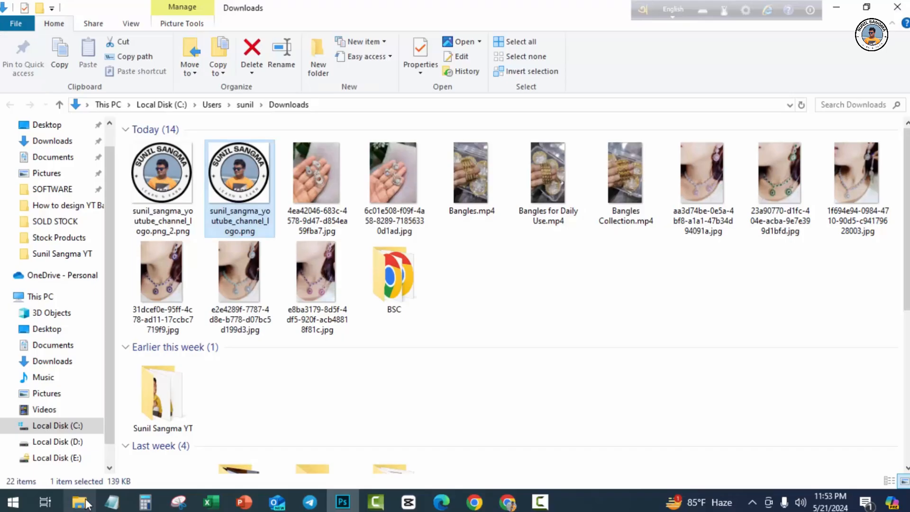
pyautogui.click(517, 275)
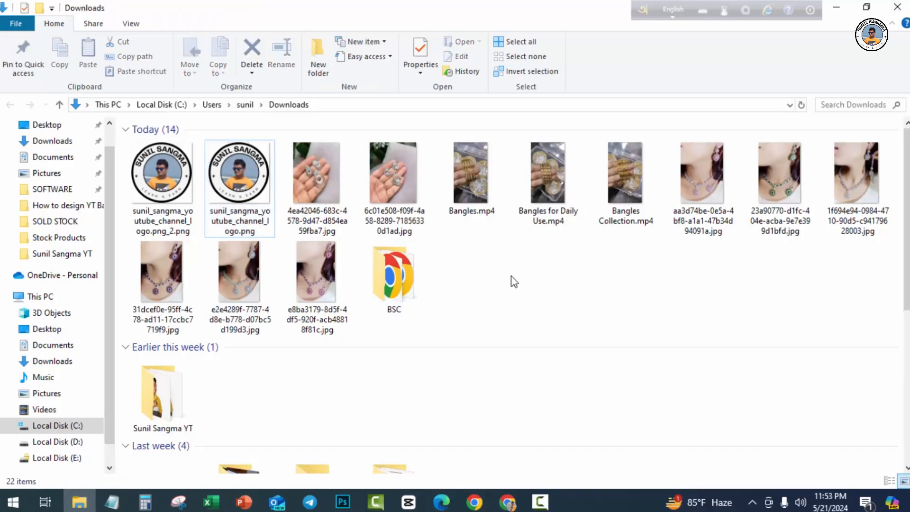
pyautogui.click(165, 192)
pyautogui.doubleClick(164, 190)
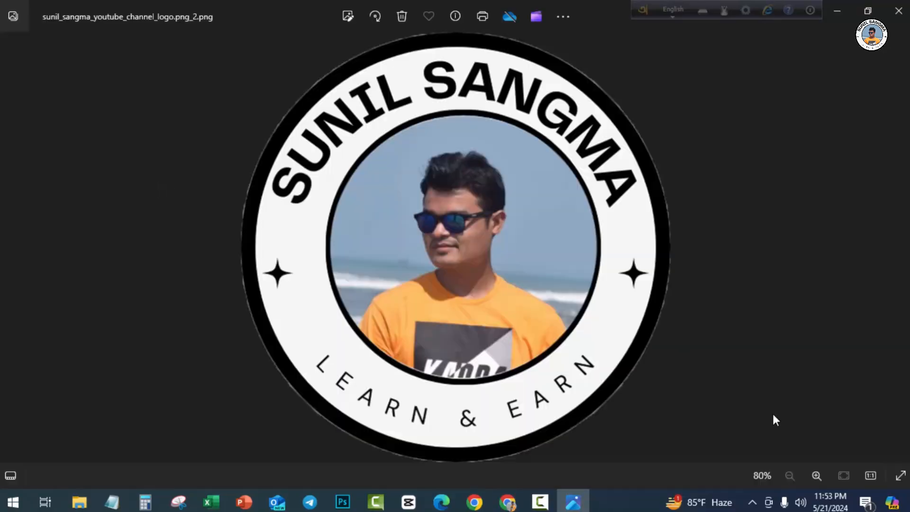